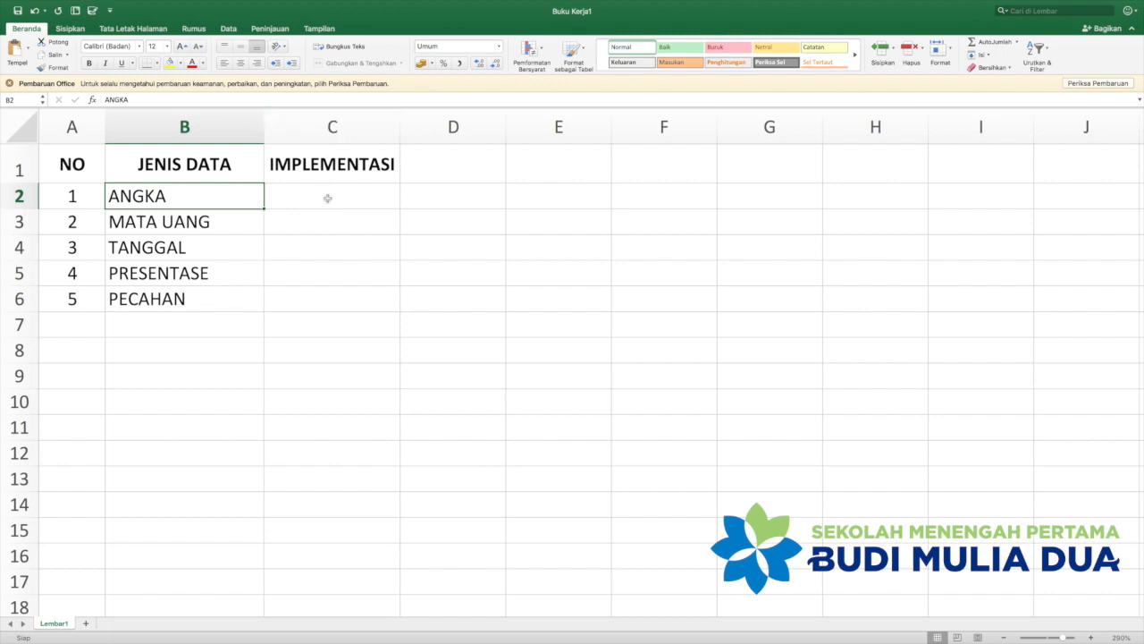
Apply the Angka number format to cell C2, in the IMPLEMENTASI column beside ANGKA.
{"action": "left_click", "coordinate": [327, 198]}
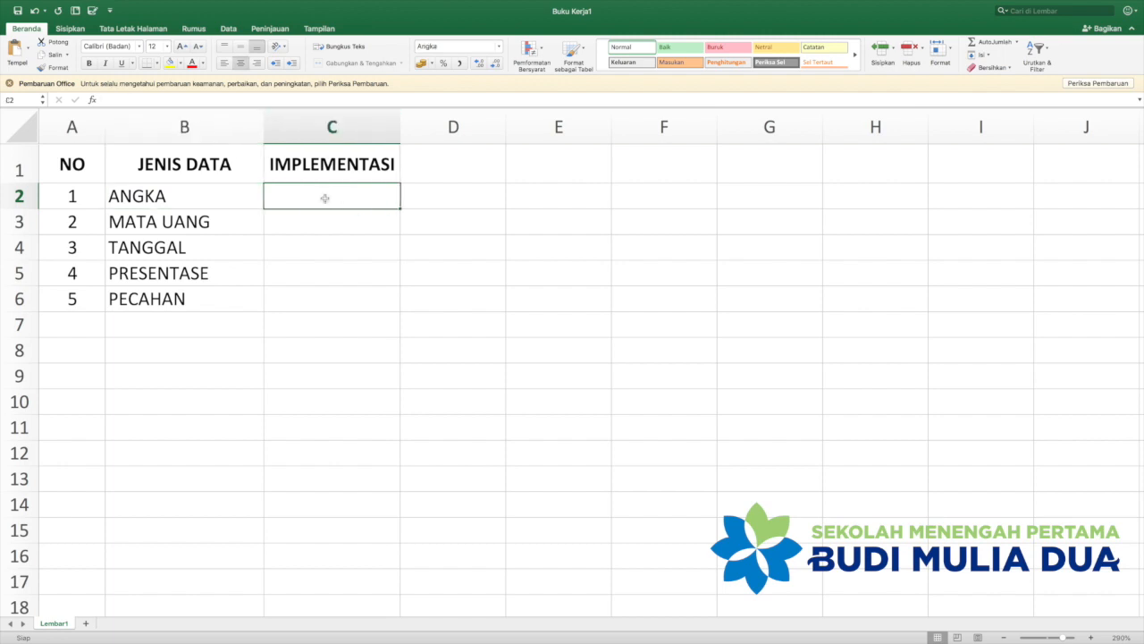
{"action": "scroll", "coordinate": [327, 199], "scroll_direction": "right", "scroll_amount": 1}
{"action": "scroll", "coordinate": [341, 205], "scroll_direction": "left", "scroll_amount": 1}
{"action": "scroll", "coordinate": [334, 200], "scroll_direction": "down", "scroll_amount": 1}
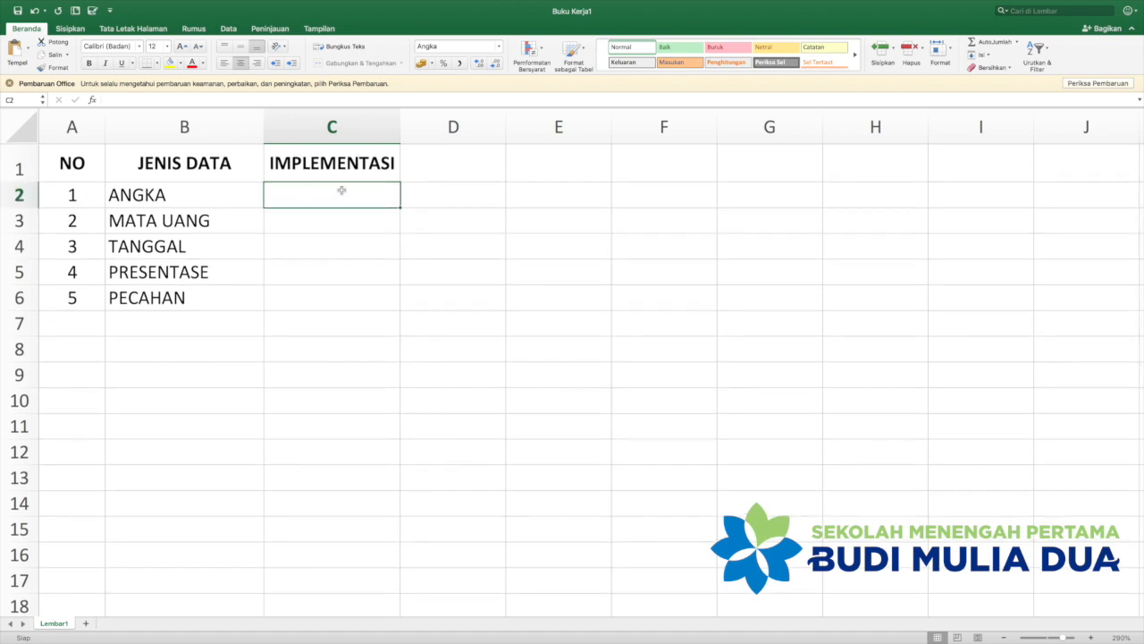
{"action": "scroll", "coordinate": [340, 189], "scroll_direction": "down", "scroll_amount": 1}
{"action": "right_click", "coordinate": [336, 187]}
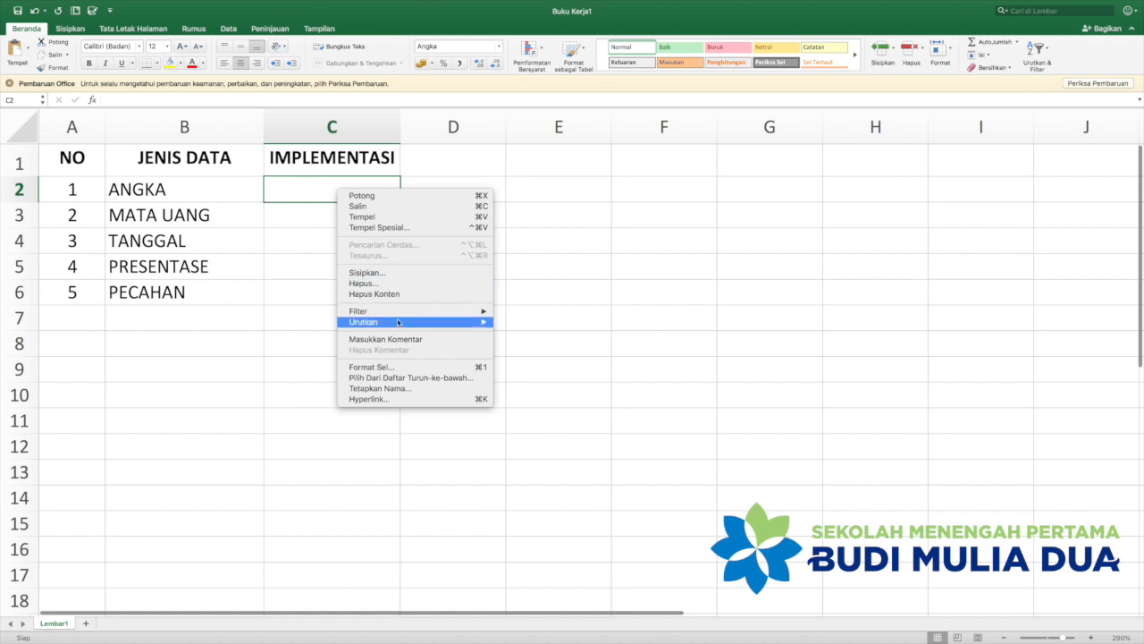
{"action": "left_click", "coordinate": [402, 369]}
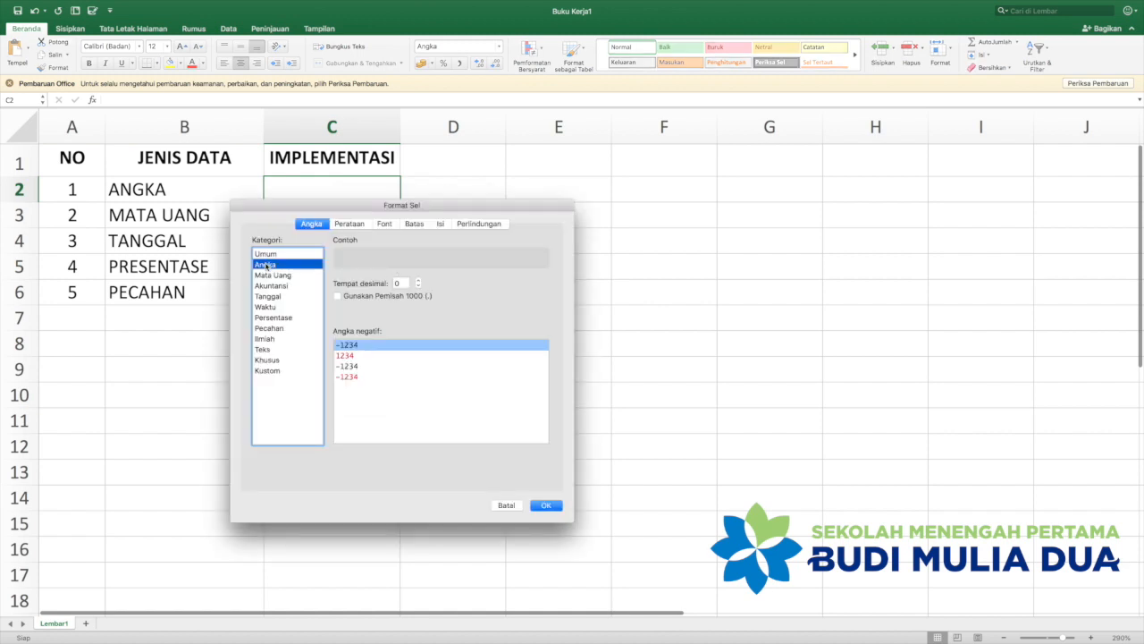
{"action": "left_click", "coordinate": [543, 504]}
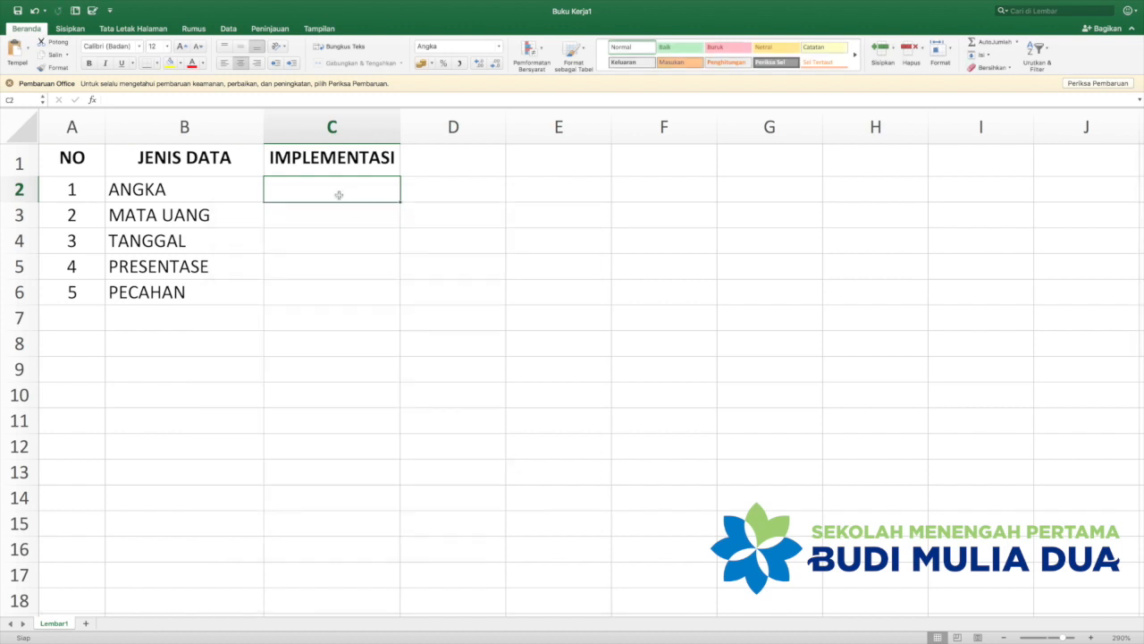
Enter 1000 in cell C2 as the example for ANGKA and reselect the cell.
{"action": "type", "text": "10"}
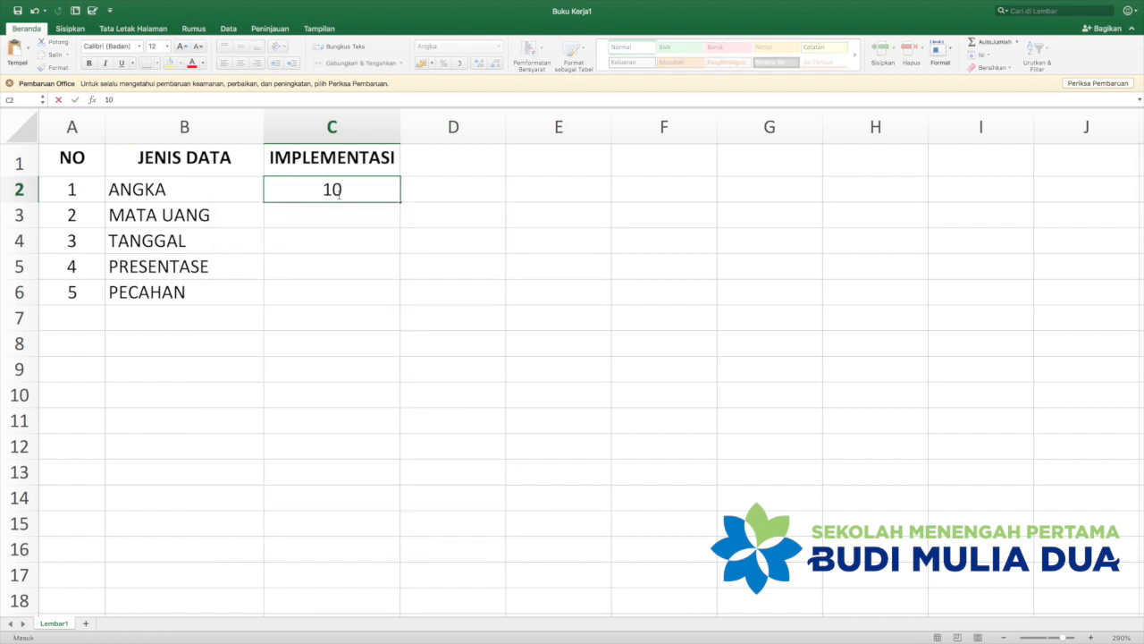
{"action": "type", "text": "00"}
{"action": "key", "text": "Return"}
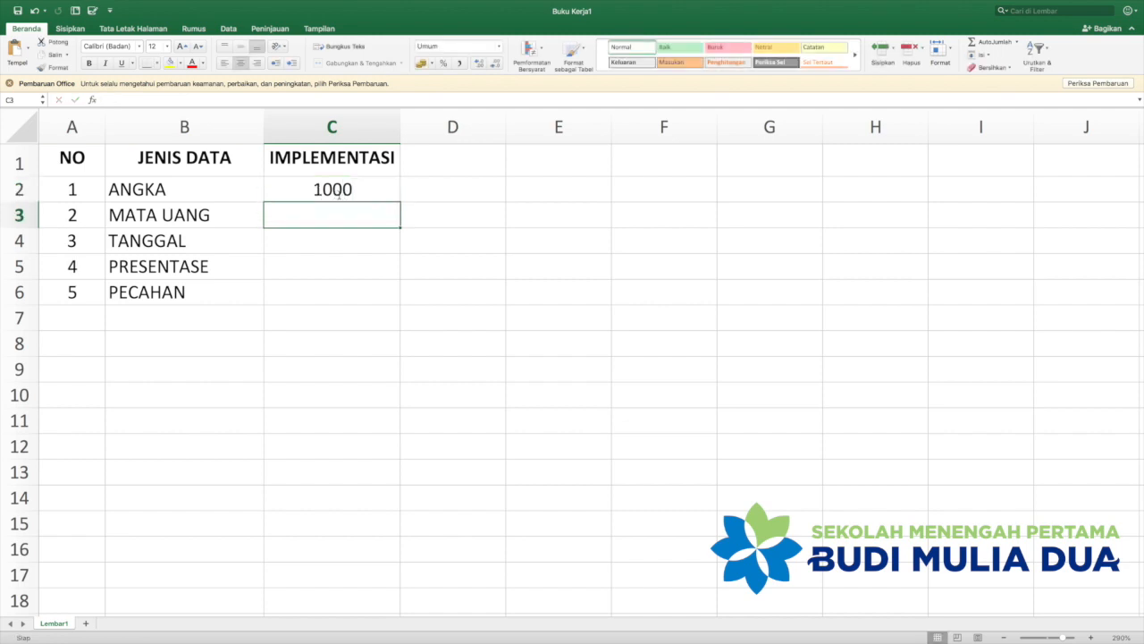
{"action": "left_click", "coordinate": [362, 189]}
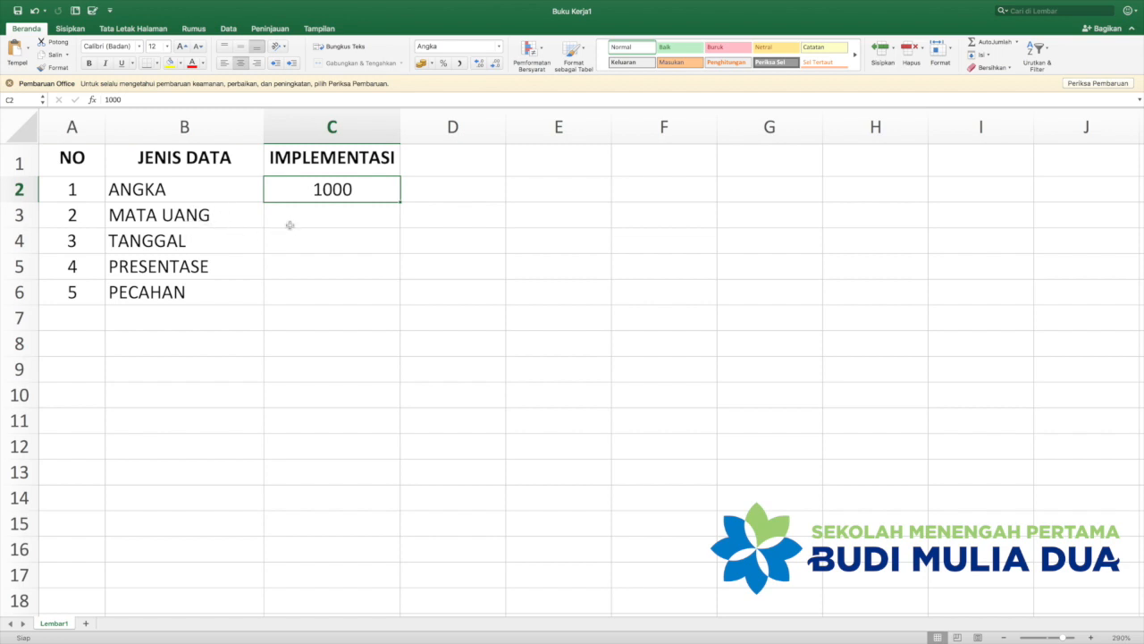
Format cell C3 beside MATA UANG as Mata Uang with the Rp symbol and enter 1000 in it.
{"action": "left_click", "coordinate": [323, 222]}
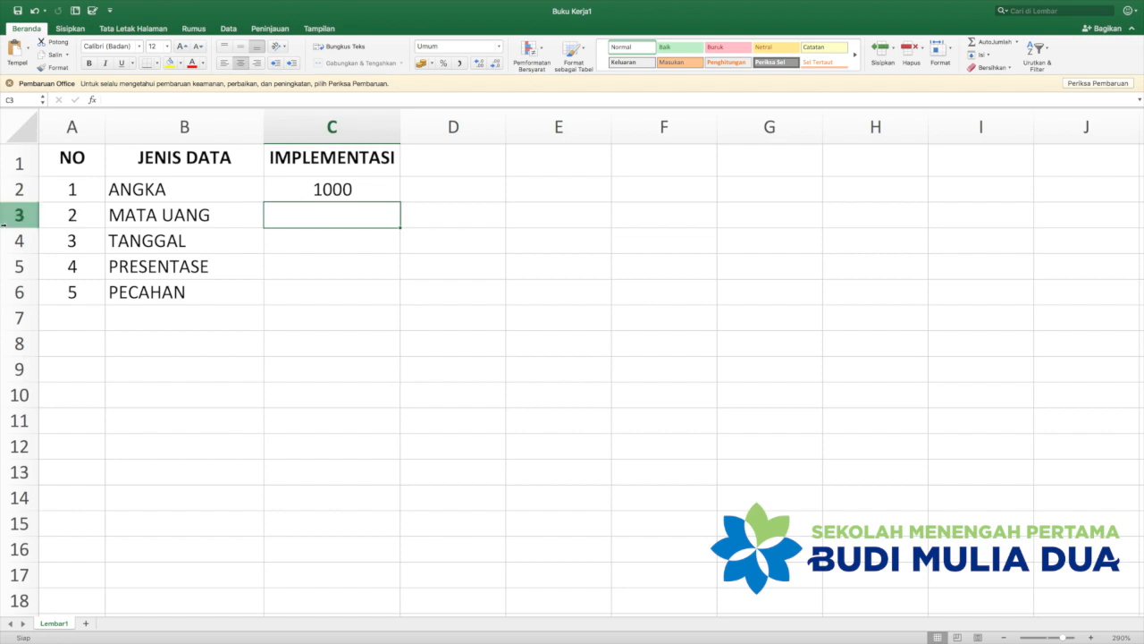
{"action": "right_click", "coordinate": [327, 221]}
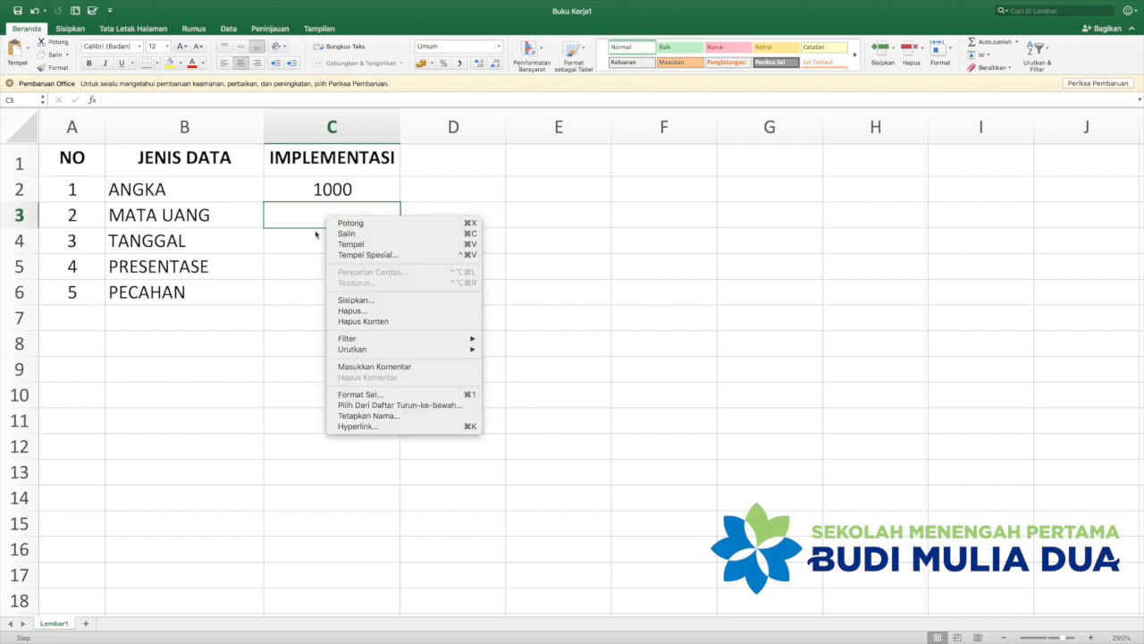
{"action": "left_click", "coordinate": [372, 396]}
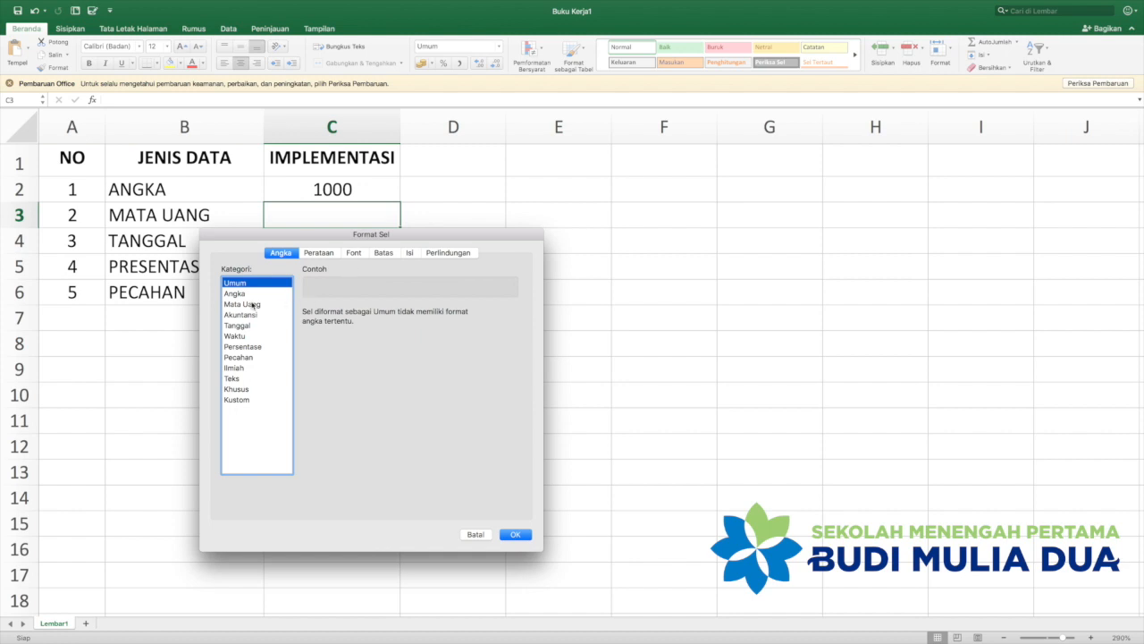
{"action": "left_click", "coordinate": [245, 307]}
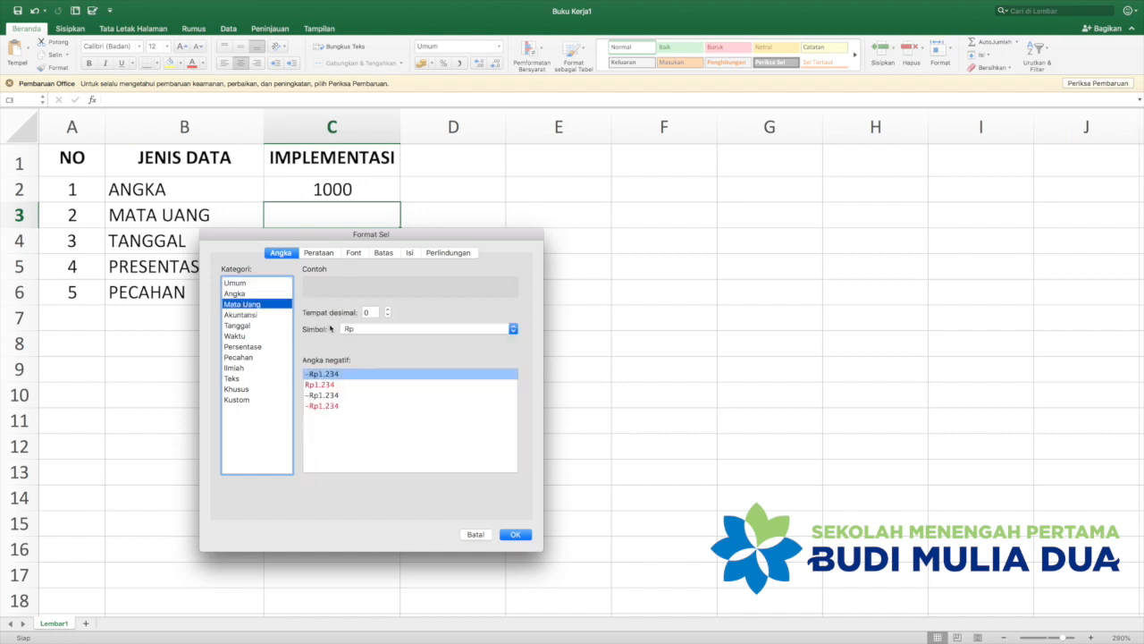
{"action": "left_click", "coordinate": [371, 330]}
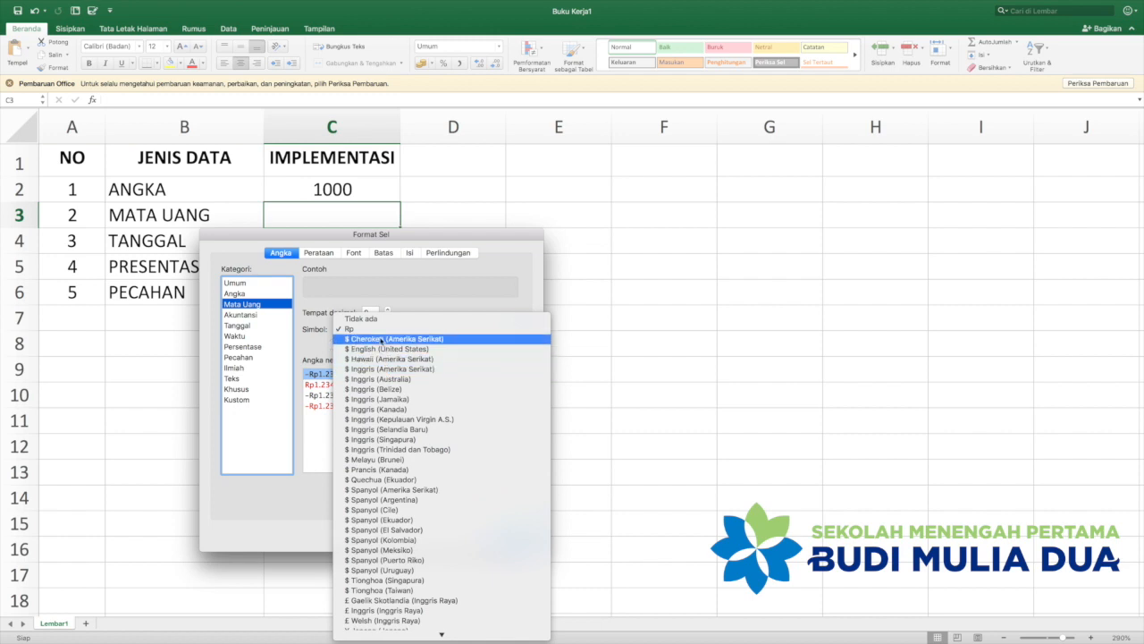
{"action": "left_click", "coordinate": [380, 331]}
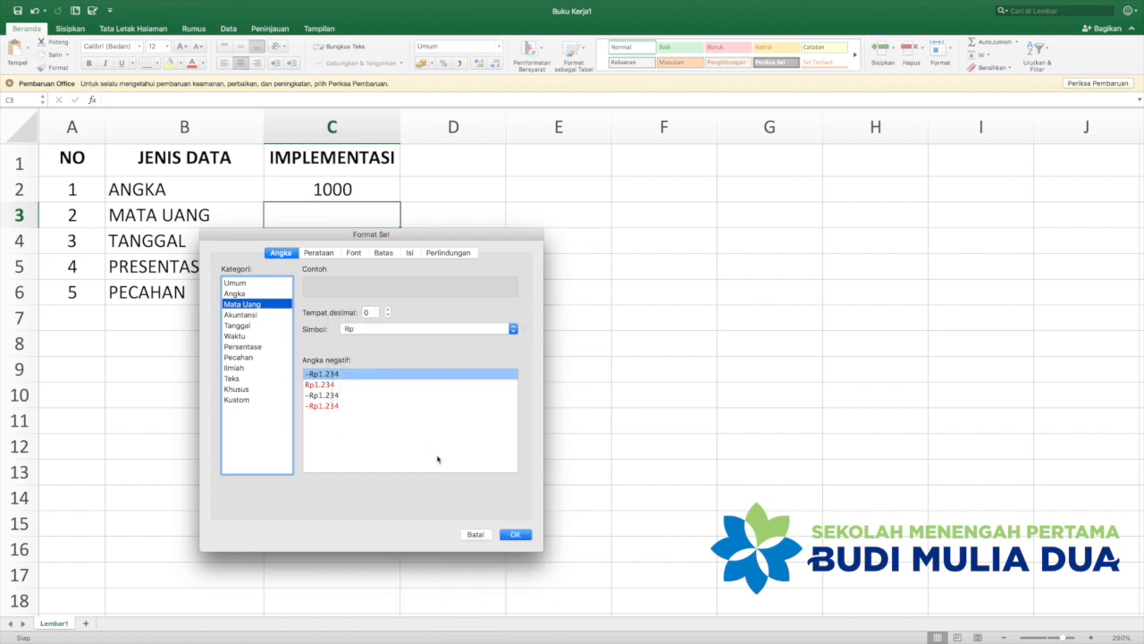
{"action": "left_click", "coordinate": [507, 536]}
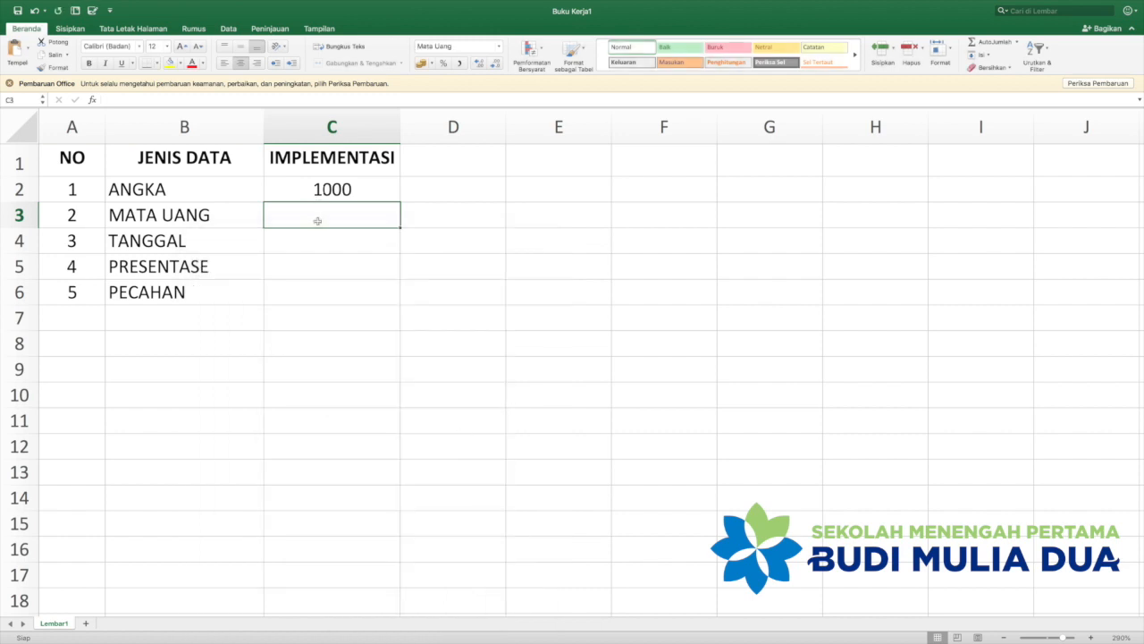
{"action": "type", "text": "1000"}
{"action": "key", "text": "Return"}
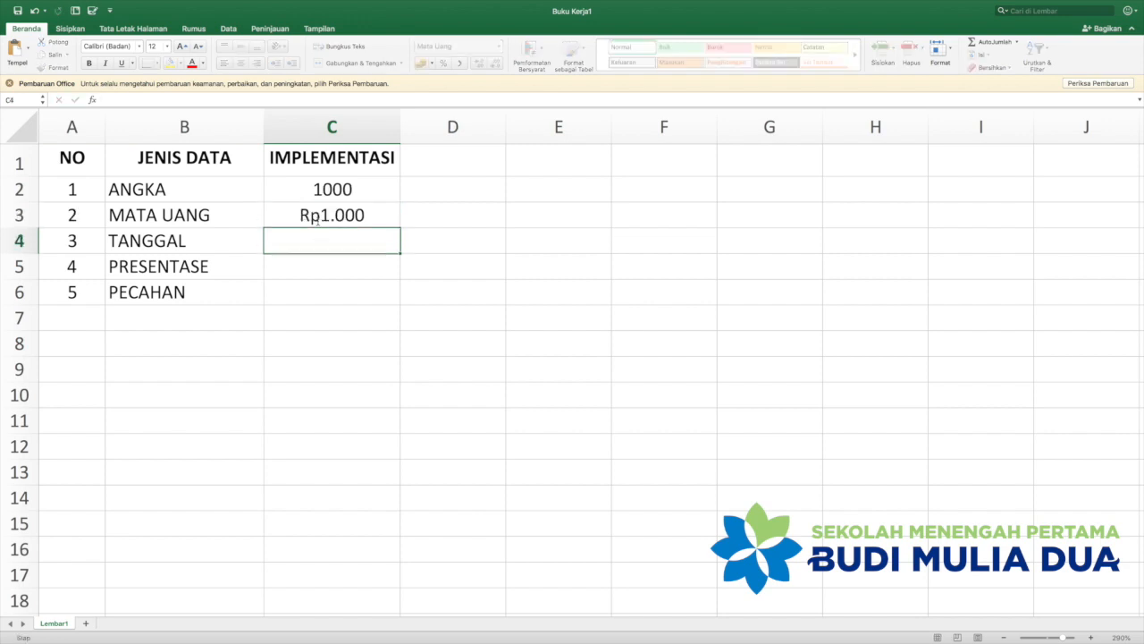
Format cell C4 beside TANGGAL with the Tanggal category and the 14 Maret 2015 date type.
{"action": "scroll", "coordinate": [319, 220], "scroll_direction": "down", "scroll_amount": 1}
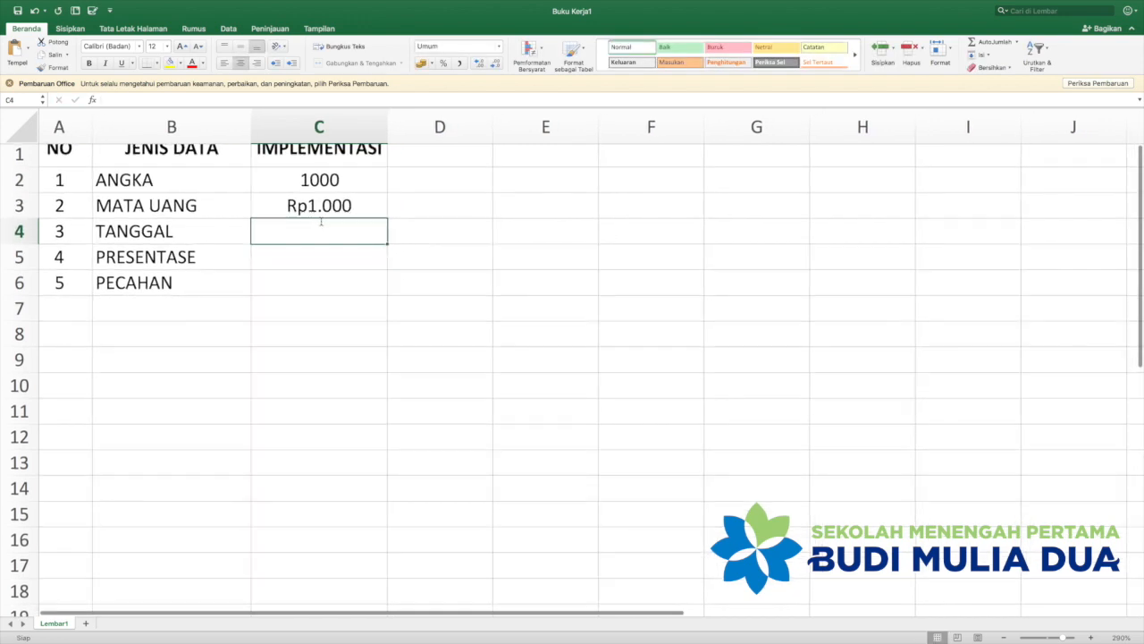
{"action": "scroll", "coordinate": [320, 253], "scroll_direction": "up", "scroll_amount": 1}
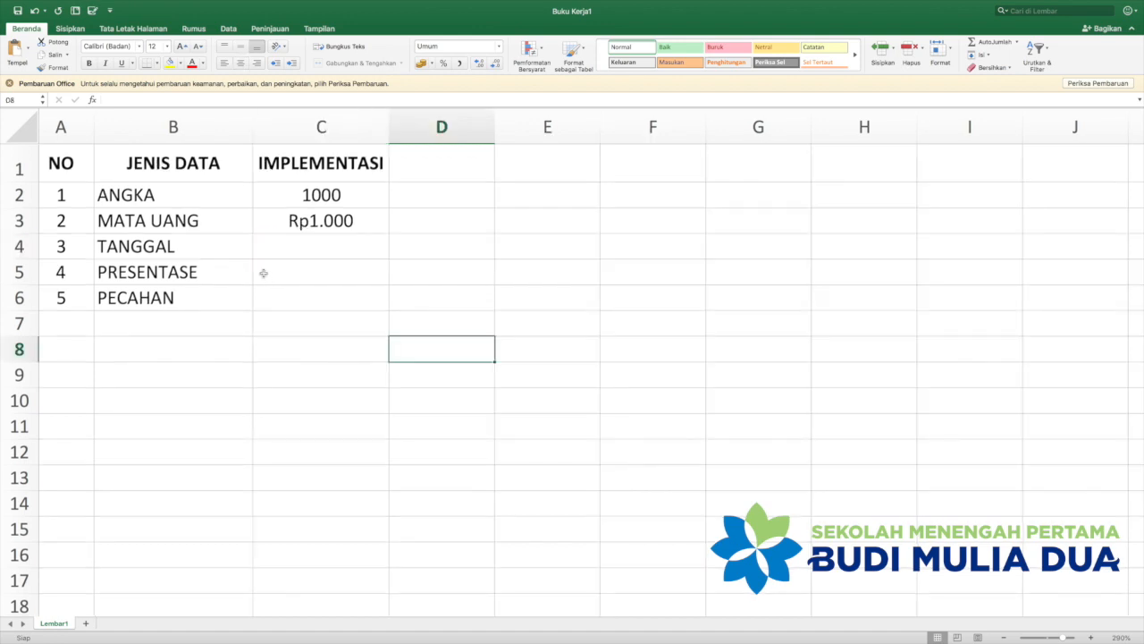
{"action": "scroll", "coordinate": [230, 248], "scroll_direction": "up", "scroll_amount": 1}
{"action": "scroll", "coordinate": [227, 254], "scroll_direction": "left", "scroll_amount": 1}
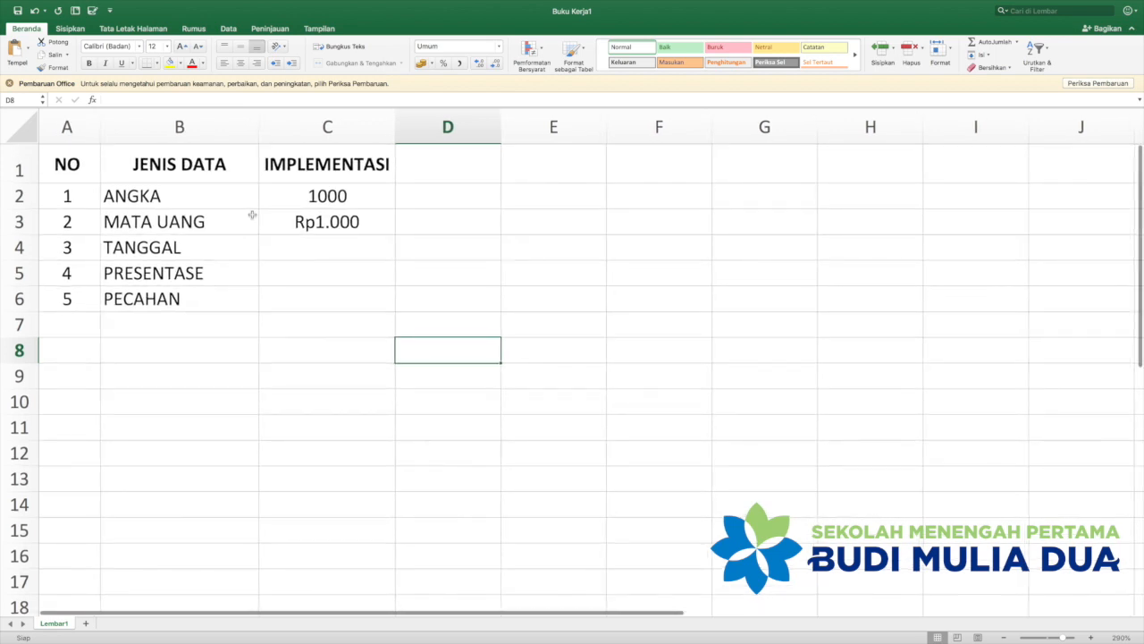
{"action": "left_click", "coordinate": [291, 250]}
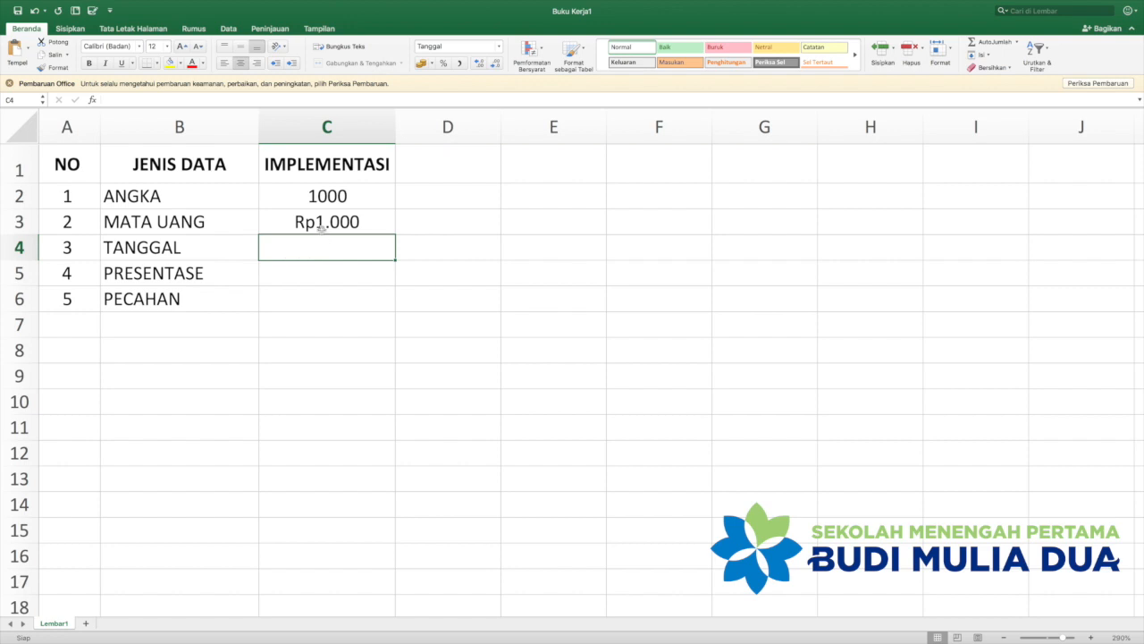
{"action": "right_click", "coordinate": [326, 256]}
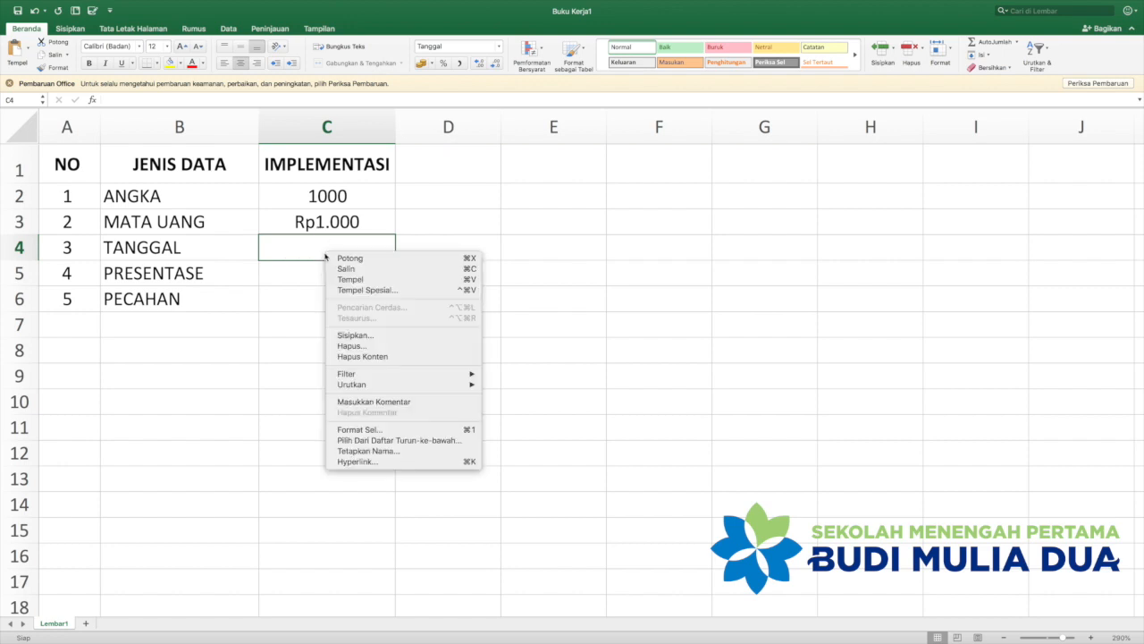
{"action": "left_click", "coordinate": [379, 432]}
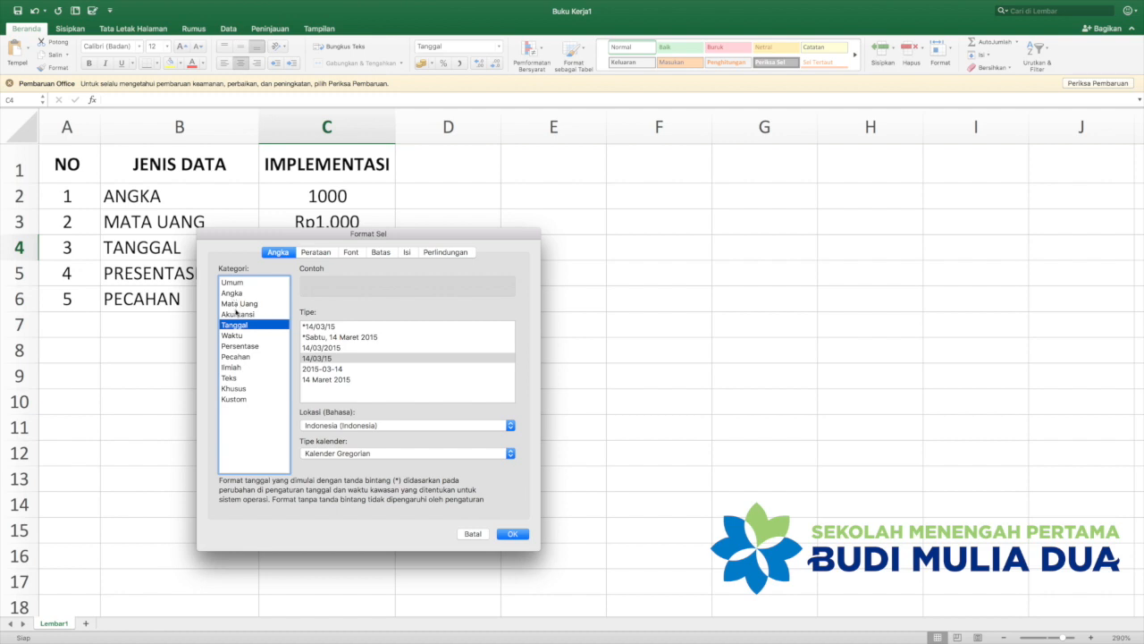
{"action": "left_click", "coordinate": [239, 335]}
{"action": "left_click", "coordinate": [239, 325]}
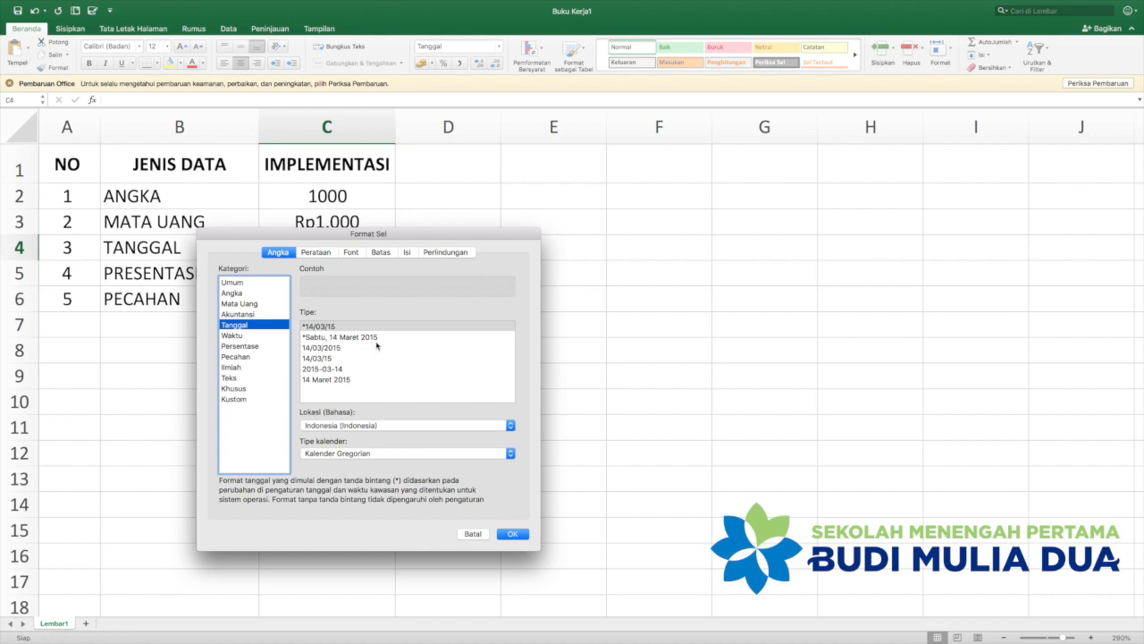
{"action": "left_click", "coordinate": [322, 348]}
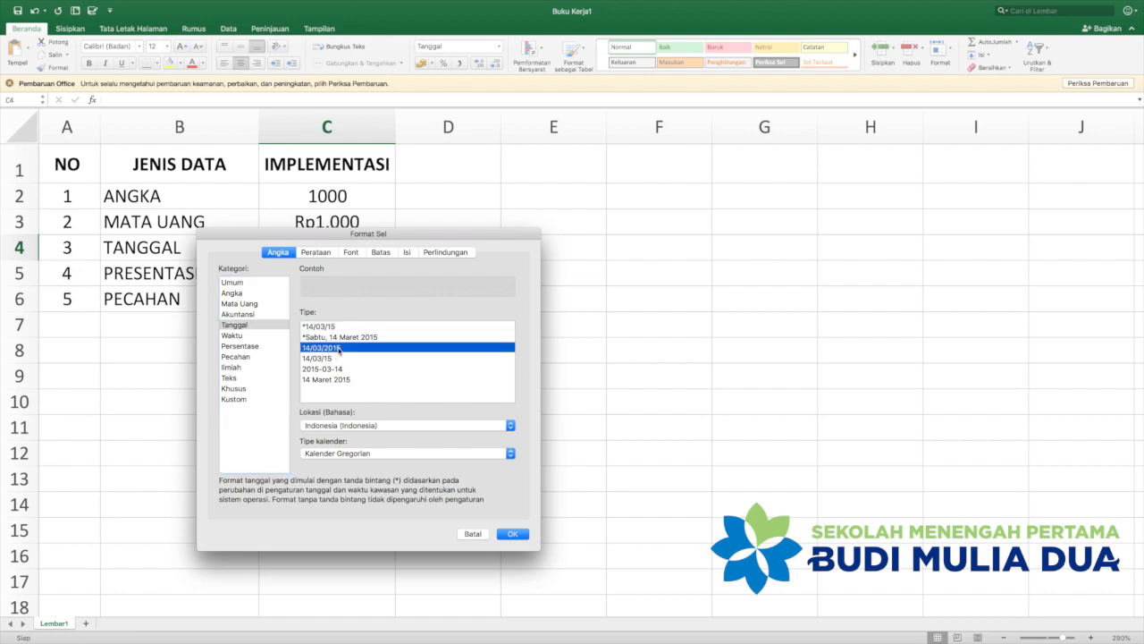
{"action": "left_click", "coordinate": [326, 358]}
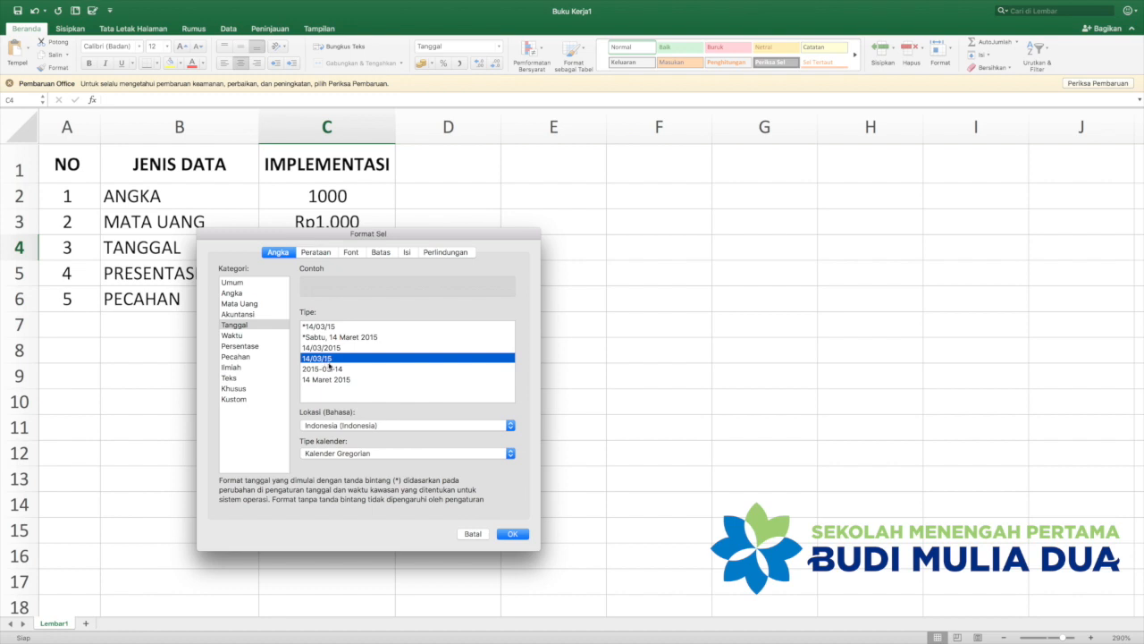
{"action": "left_click", "coordinate": [325, 372]}
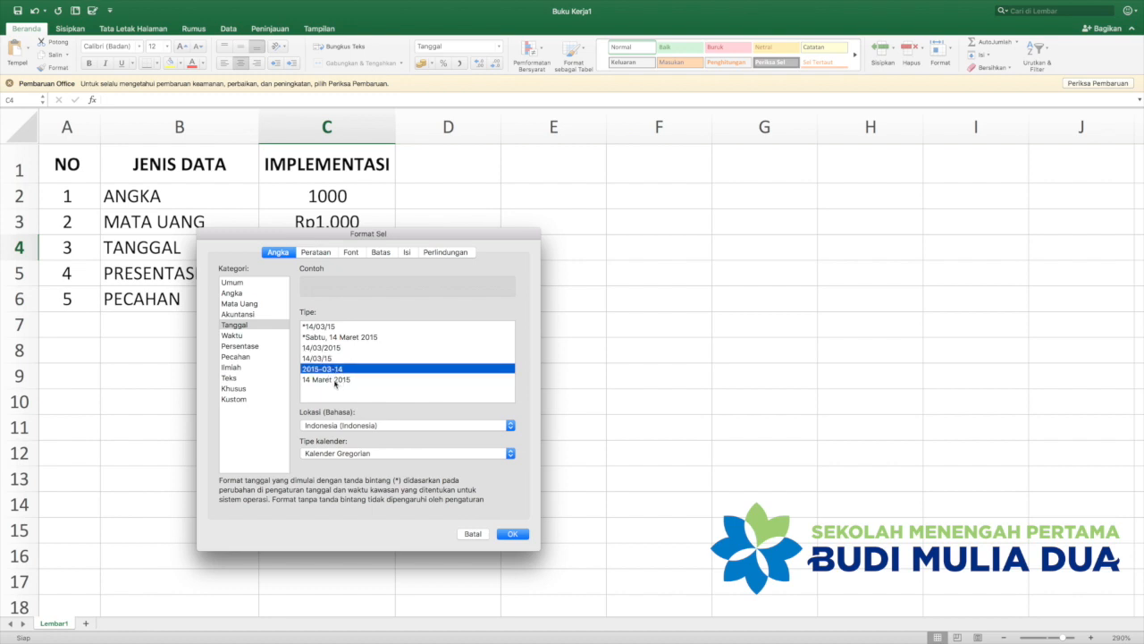
{"action": "left_click", "coordinate": [335, 383]}
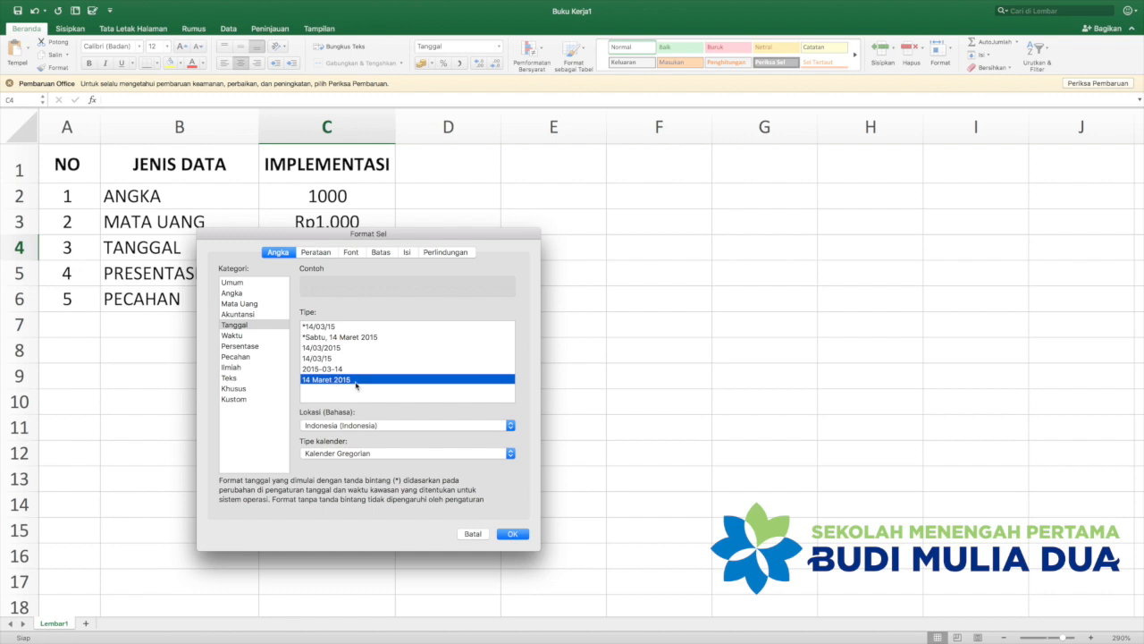
{"action": "left_click", "coordinate": [518, 537]}
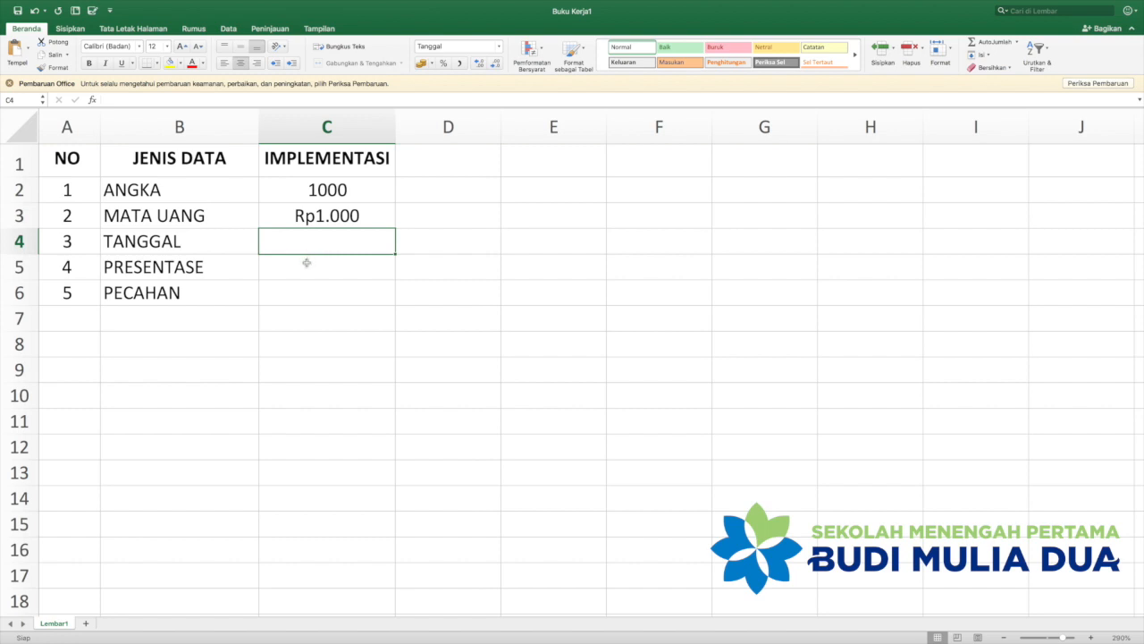
Enter the date 23 JULI 2020 in cell C4 as the example for TANGGAL.
{"action": "type", "text": "23"}
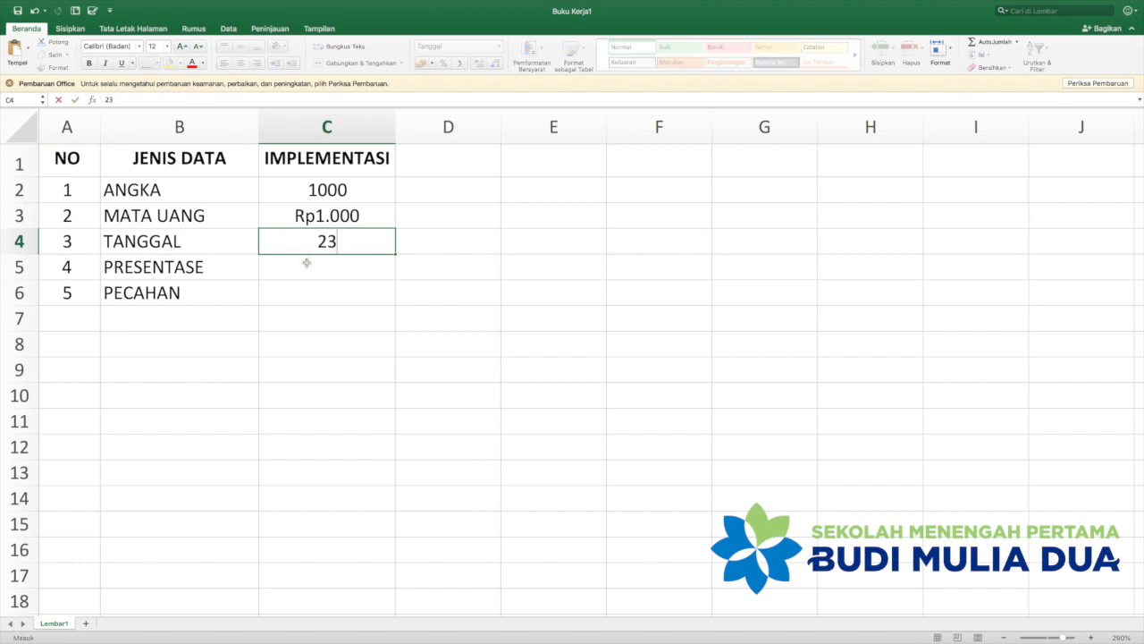
{"action": "type", "text": " JULI 2020"}
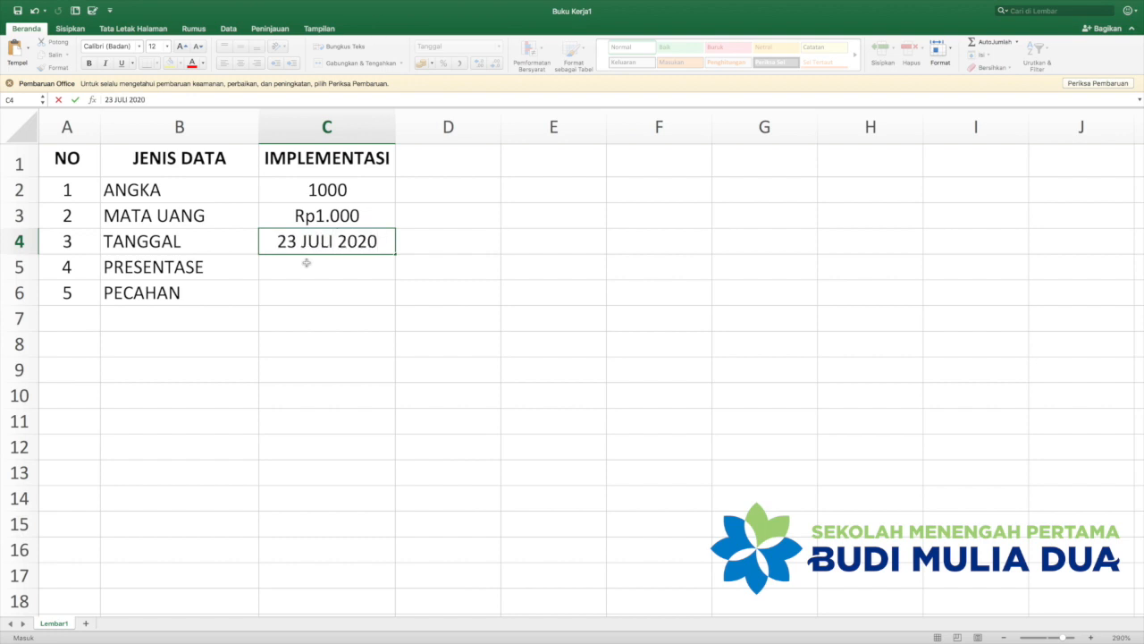
{"action": "key", "text": "Return"}
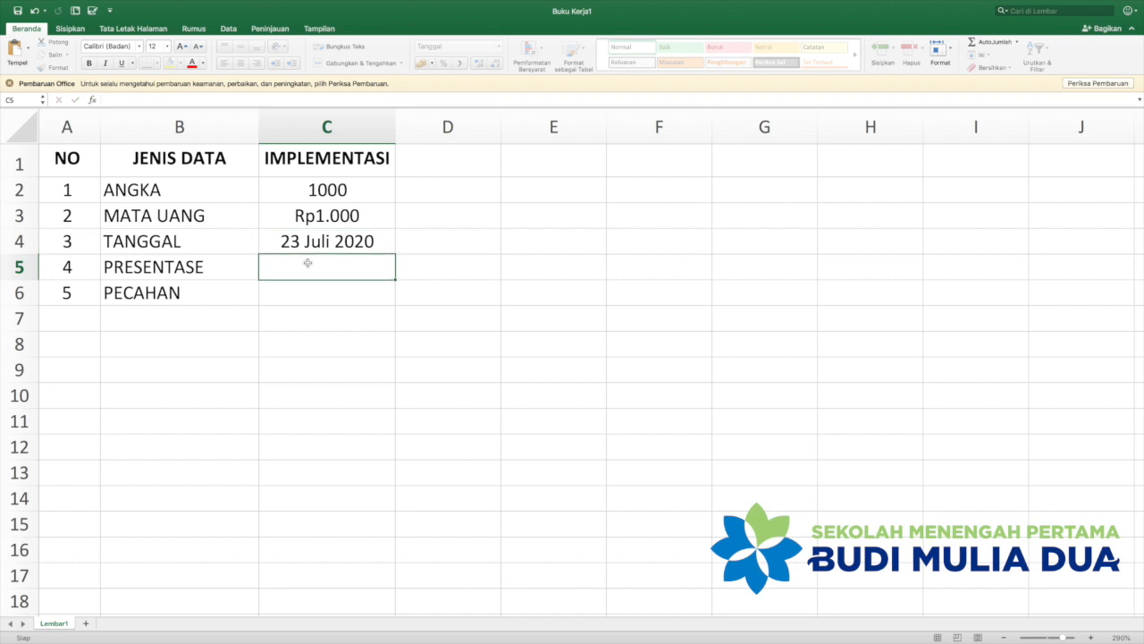
Change the date type of cell C4 beside TANGGAL to 14/03/15 within the Tanggal category.
{"action": "left_click", "coordinate": [317, 247]}
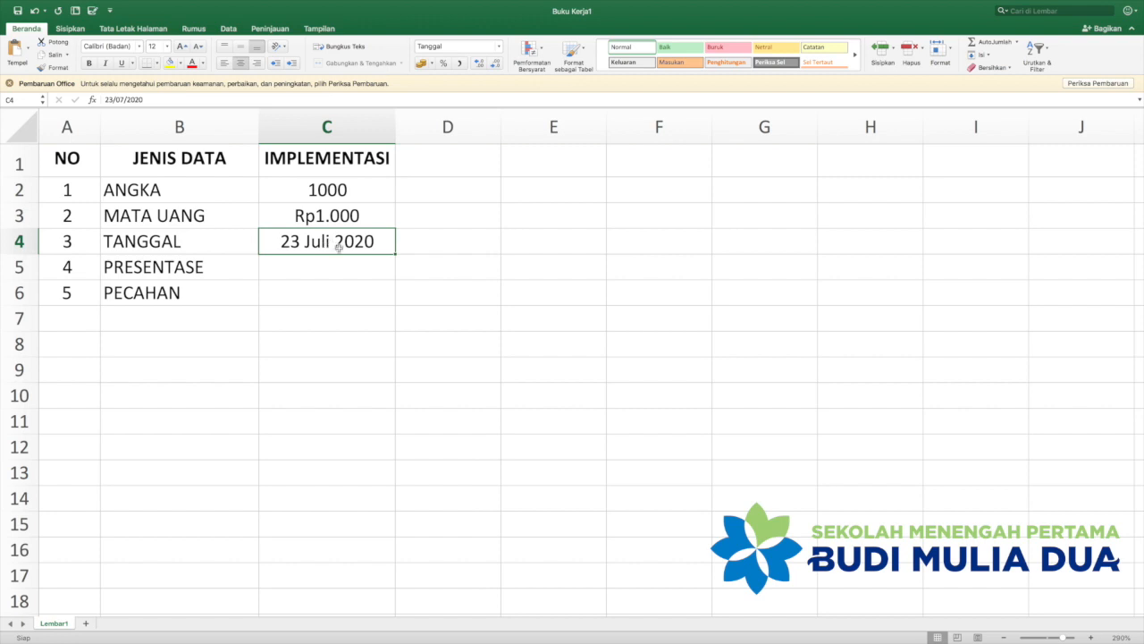
{"action": "right_click", "coordinate": [346, 243]}
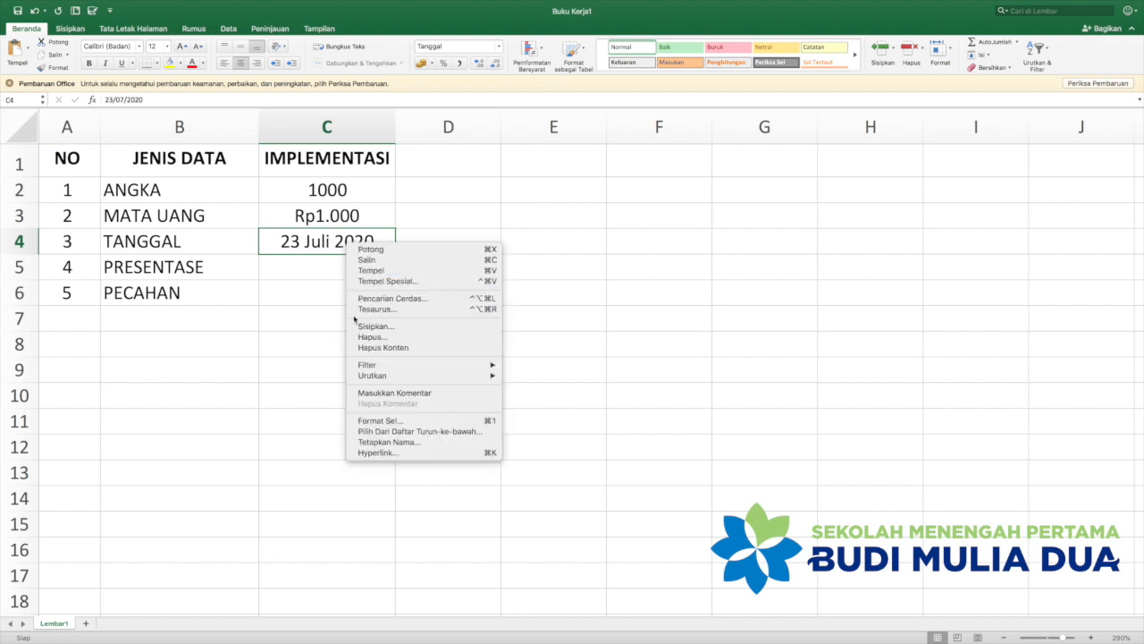
{"action": "left_click", "coordinate": [388, 421]}
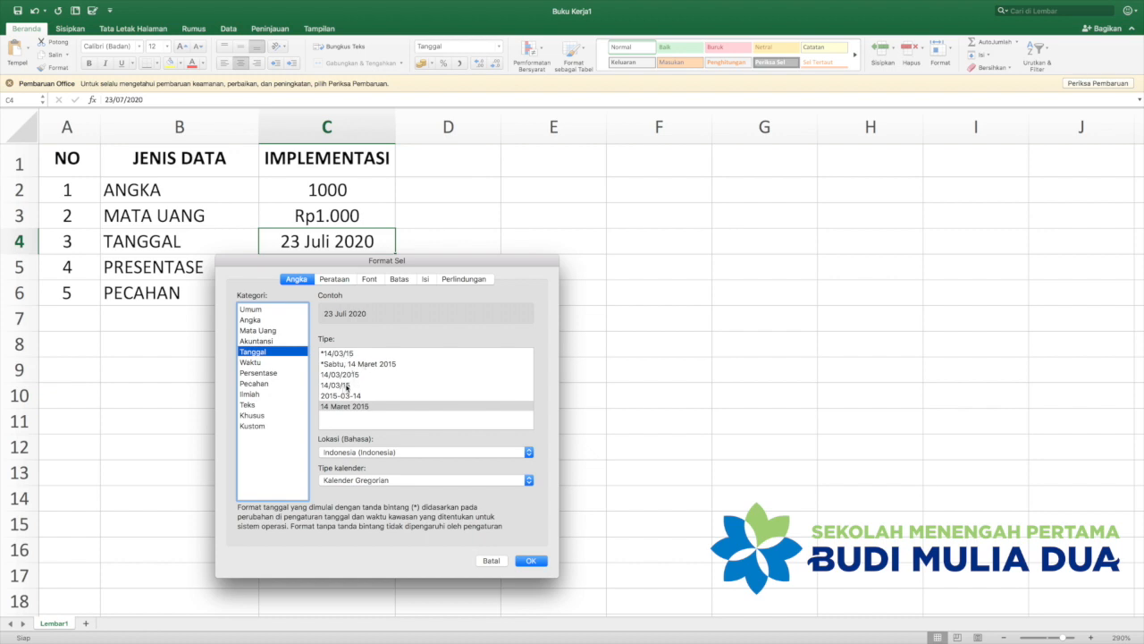
{"action": "left_click", "coordinate": [347, 386]}
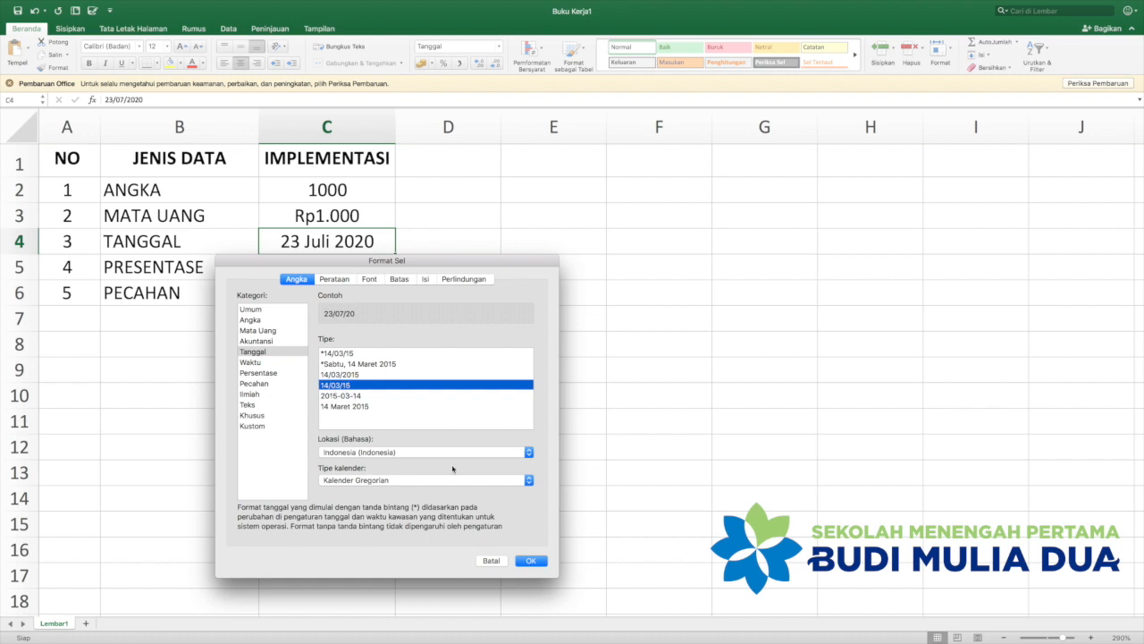
{"action": "left_click", "coordinate": [531, 561]}
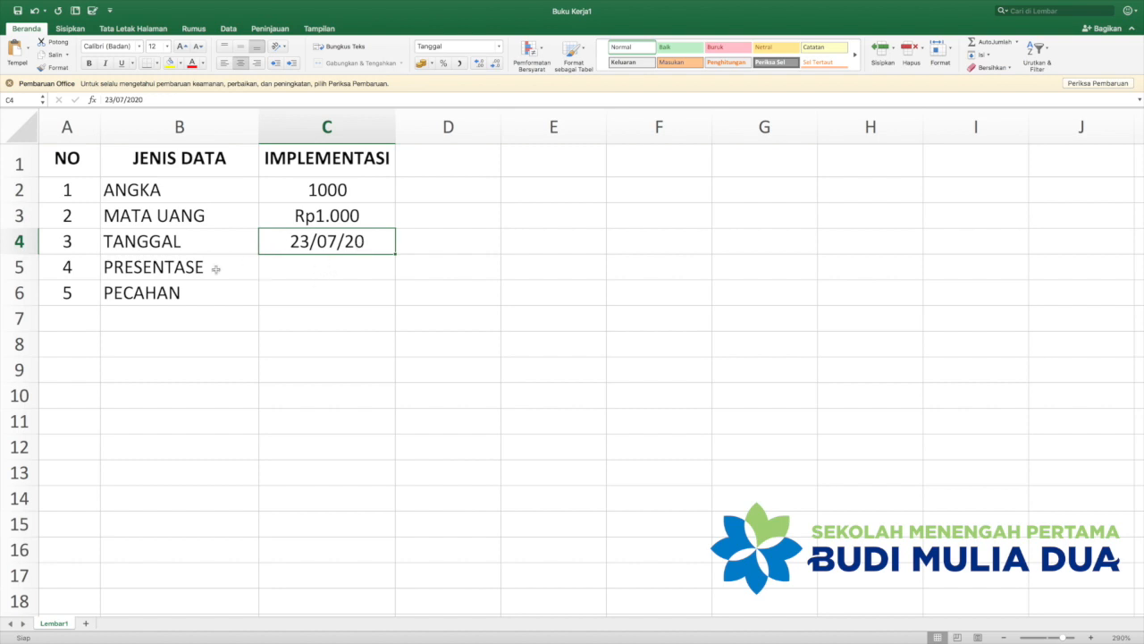
Format cell C5 beside PRESENTASE with the Persentase category.
{"action": "left_click", "coordinate": [321, 266]}
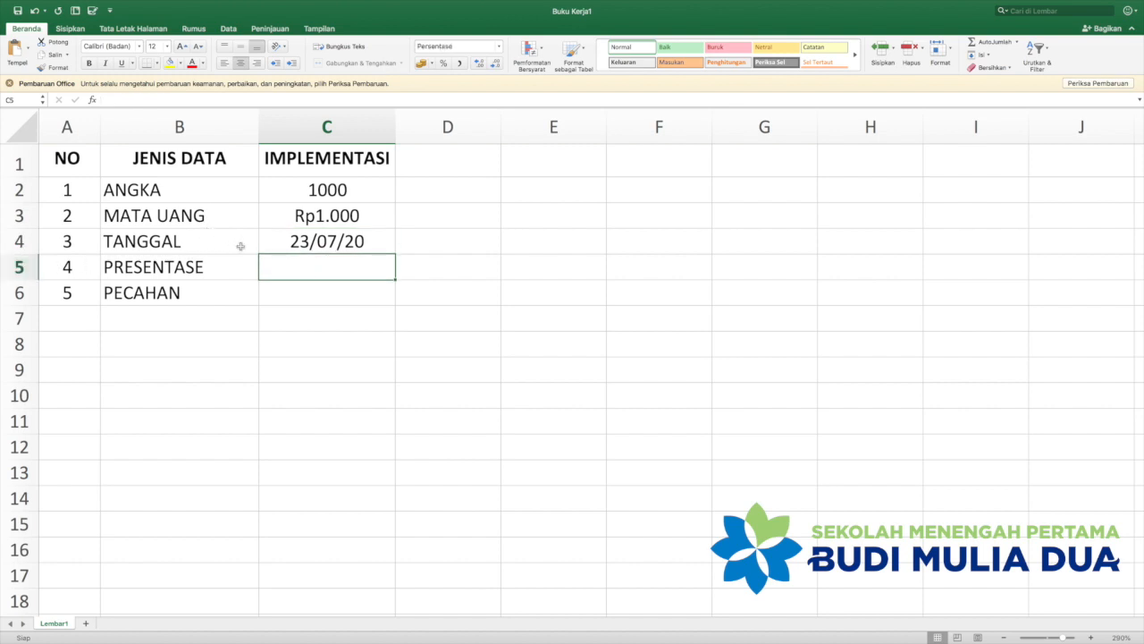
{"action": "right_click", "coordinate": [325, 263]}
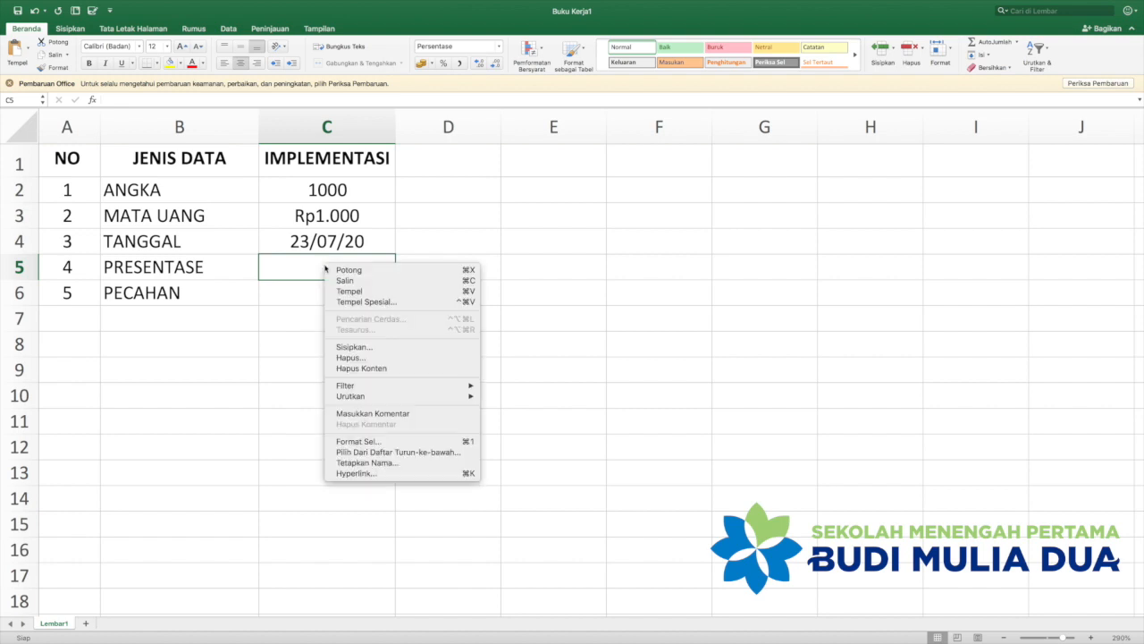
{"action": "left_click", "coordinate": [357, 441]}
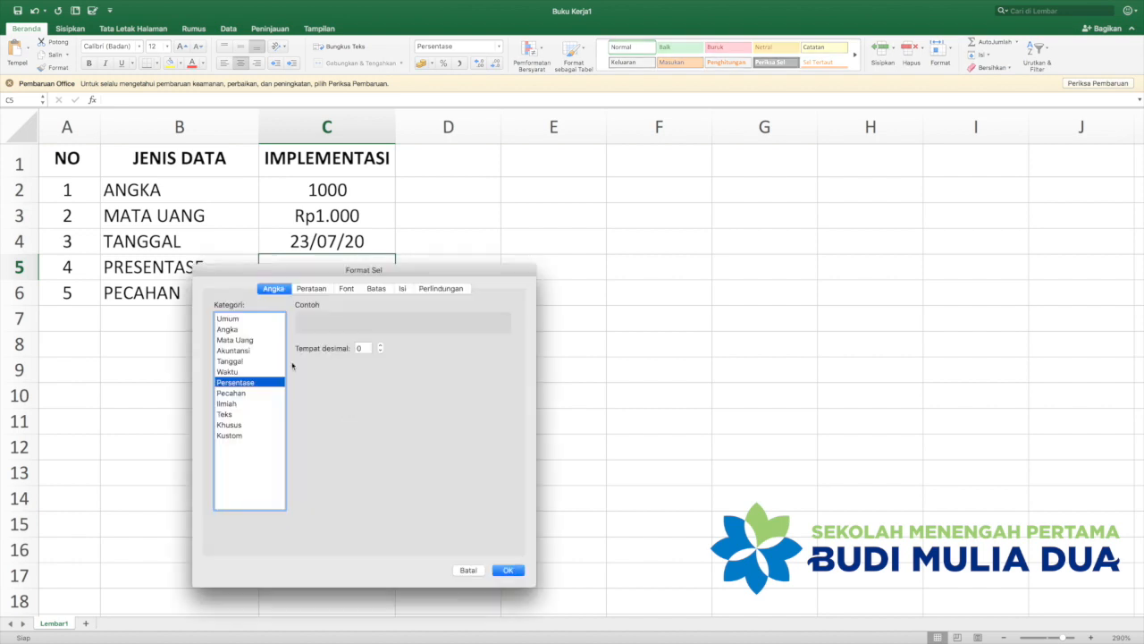
{"action": "left_click", "coordinate": [238, 350]}
{"action": "left_click", "coordinate": [243, 386]}
{"action": "left_click", "coordinate": [507, 571]}
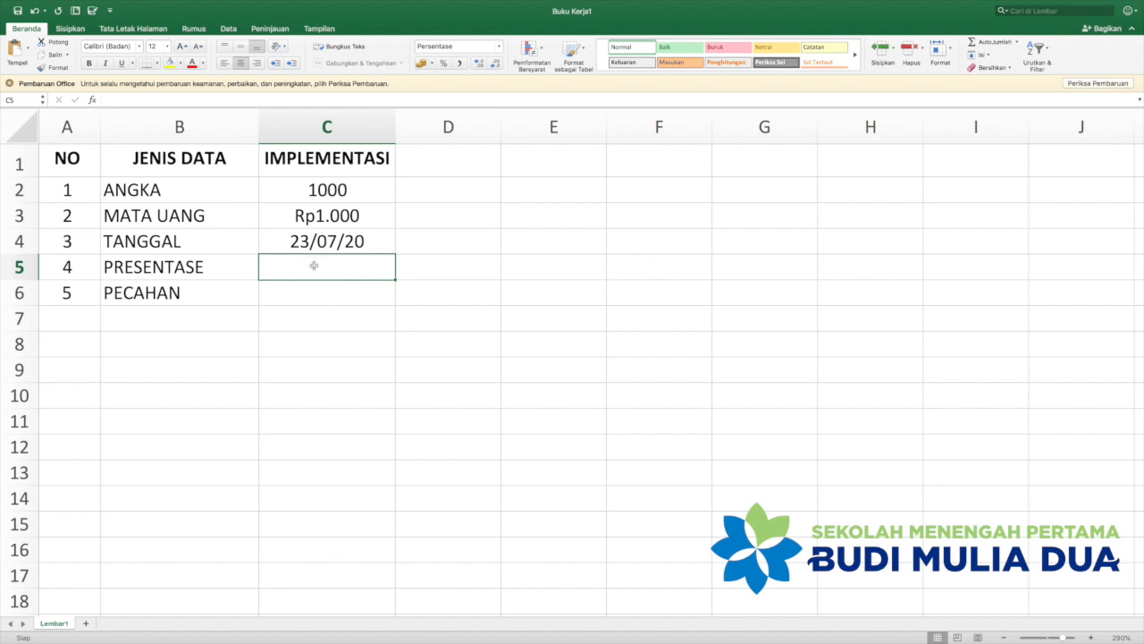
Enter 20% in cell C5 as the example for PRESENTASE and replace it with 45%.
{"action": "type", "text": "20"}
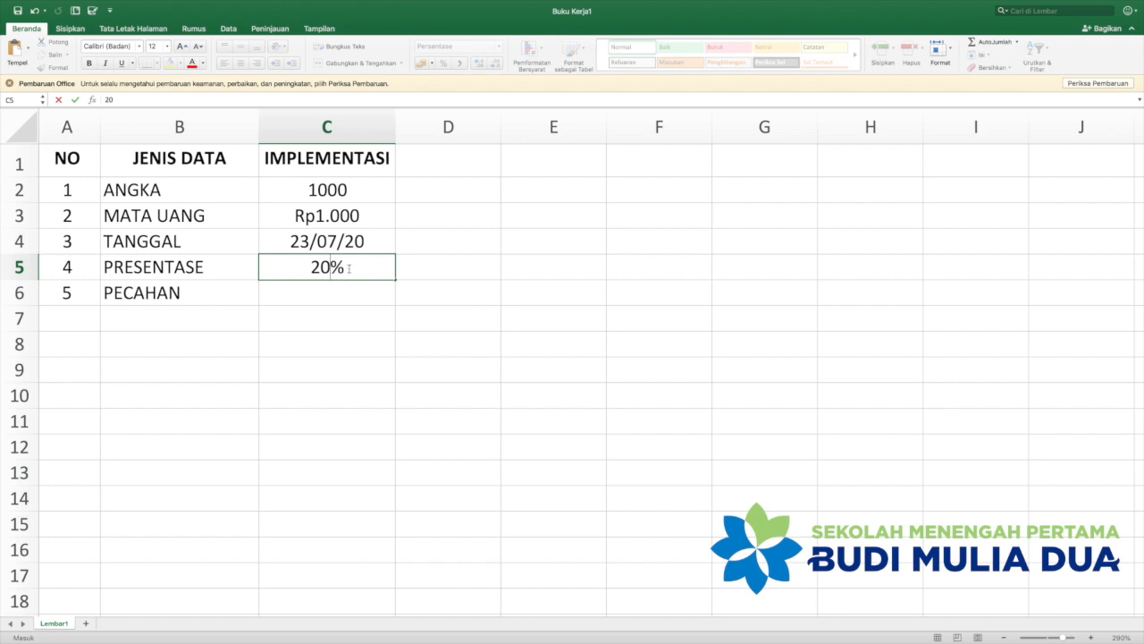
{"action": "key", "text": "Return"}
{"action": "left_click", "coordinate": [349, 268]}
{"action": "type", "text": "45"}
{"action": "left_click", "coordinate": [424, 270]}
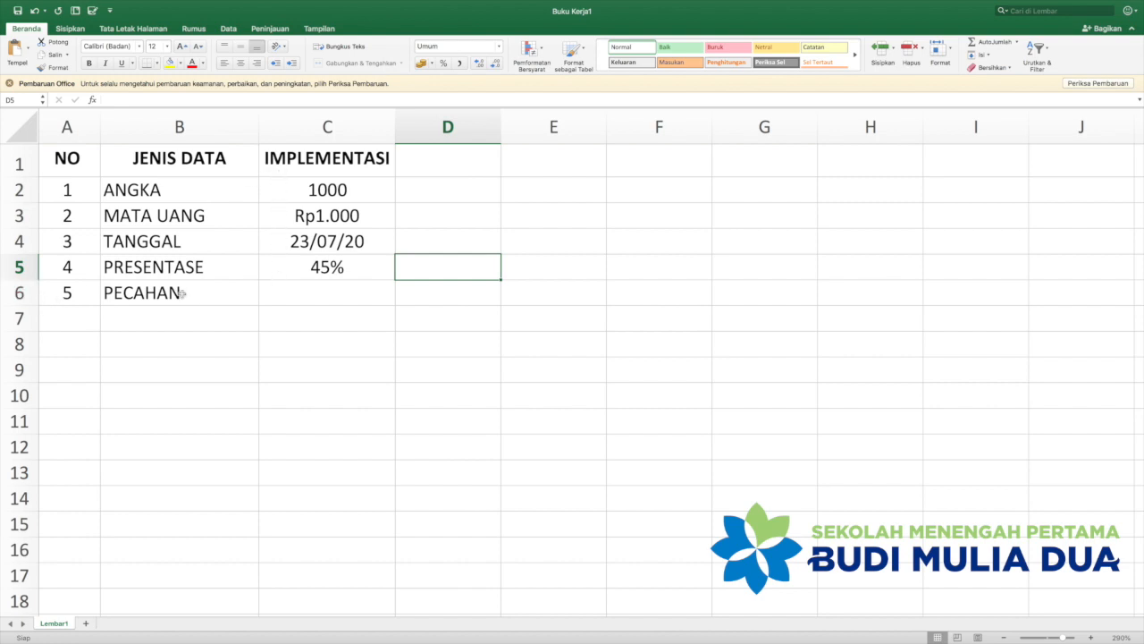
Format cell C6 beside PECAHAN with the Pecahan category and the Hingga Satu Digit (1/4) type.
{"action": "left_click", "coordinate": [329, 293]}
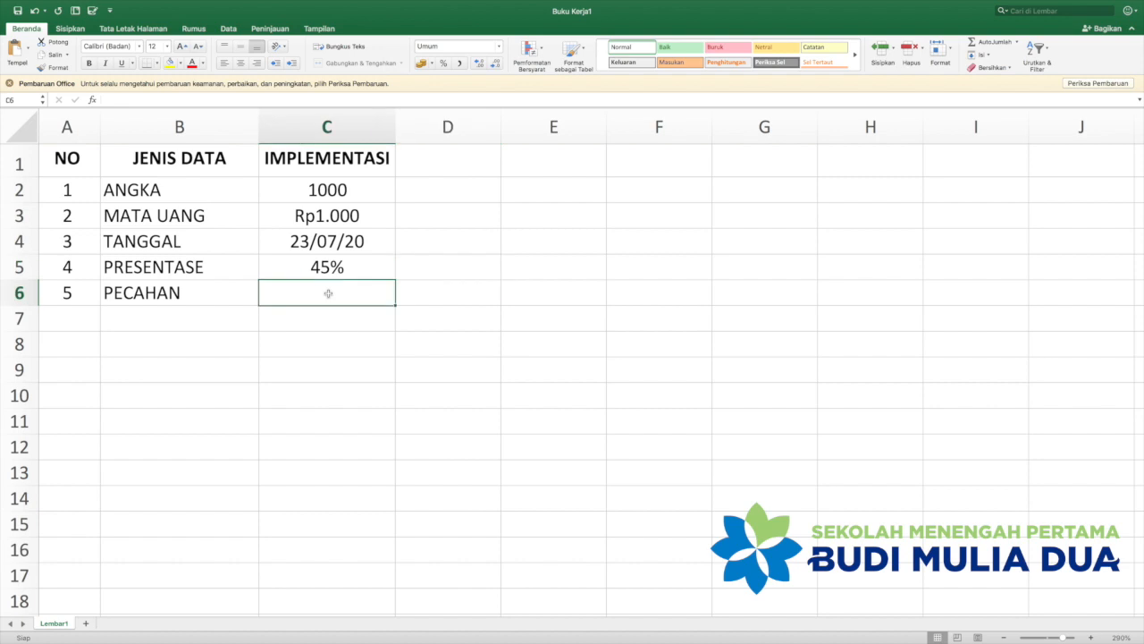
{"action": "right_click", "coordinate": [330, 293]}
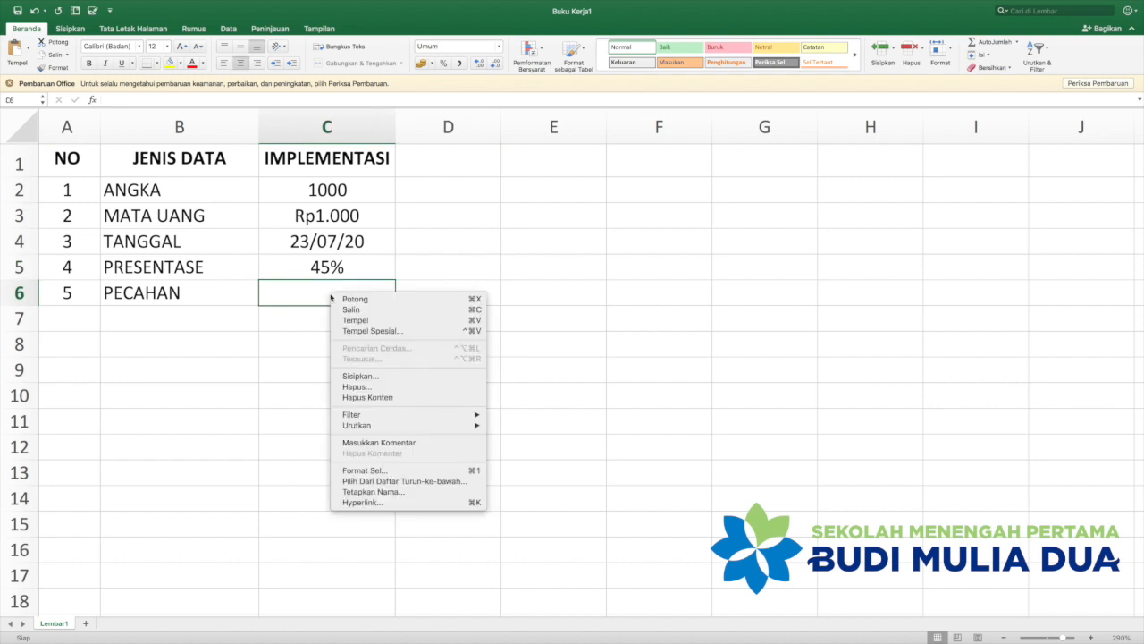
{"action": "left_click", "coordinate": [409, 474]}
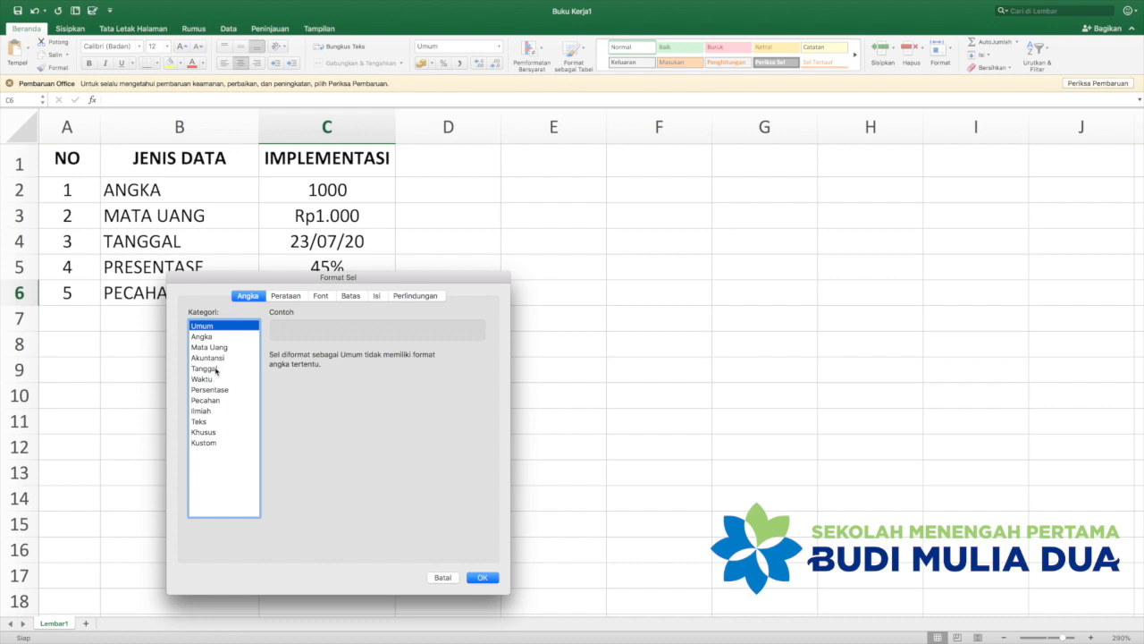
{"action": "left_click", "coordinate": [209, 400]}
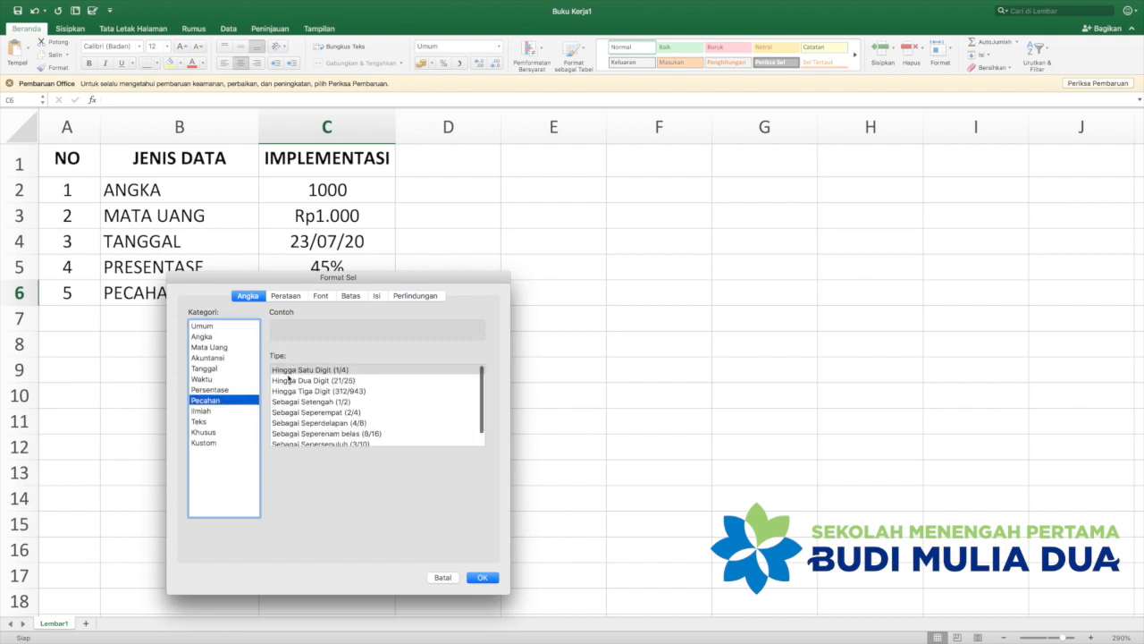
{"action": "scroll", "coordinate": [363, 406], "scroll_direction": "down", "scroll_amount": 1}
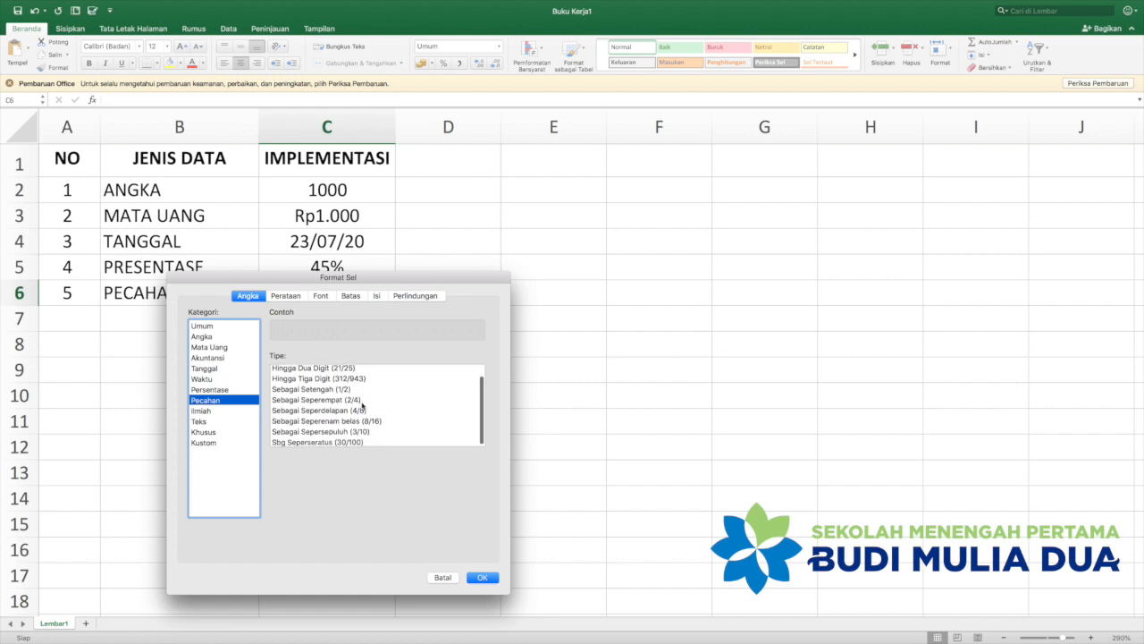
{"action": "scroll", "coordinate": [315, 398], "scroll_direction": "up", "scroll_amount": 1}
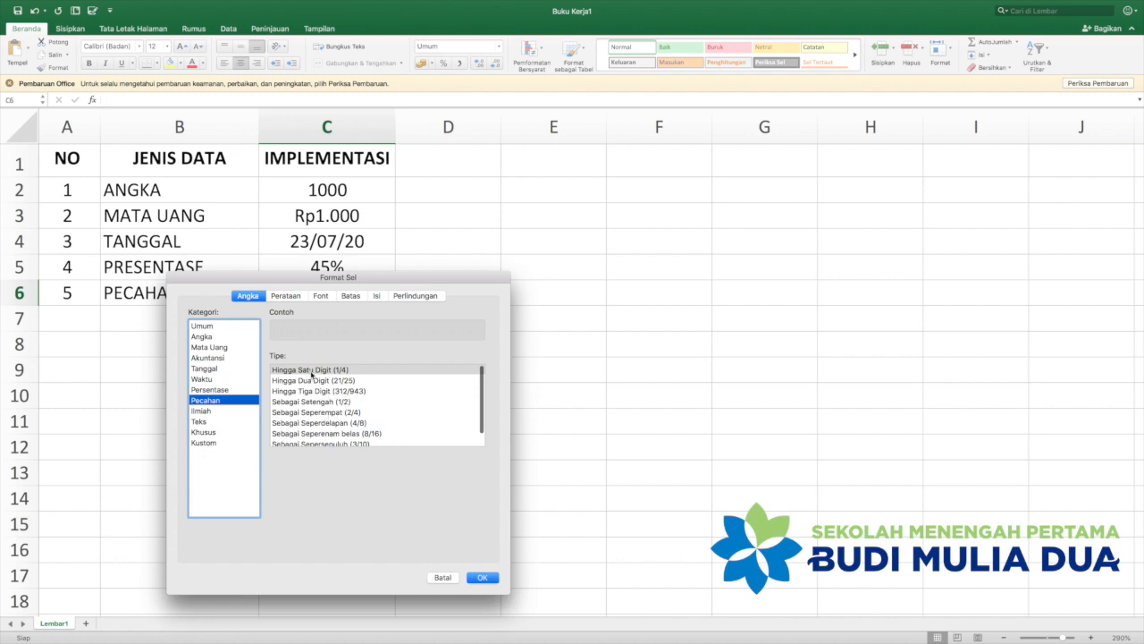
{"action": "left_click", "coordinate": [482, 578]}
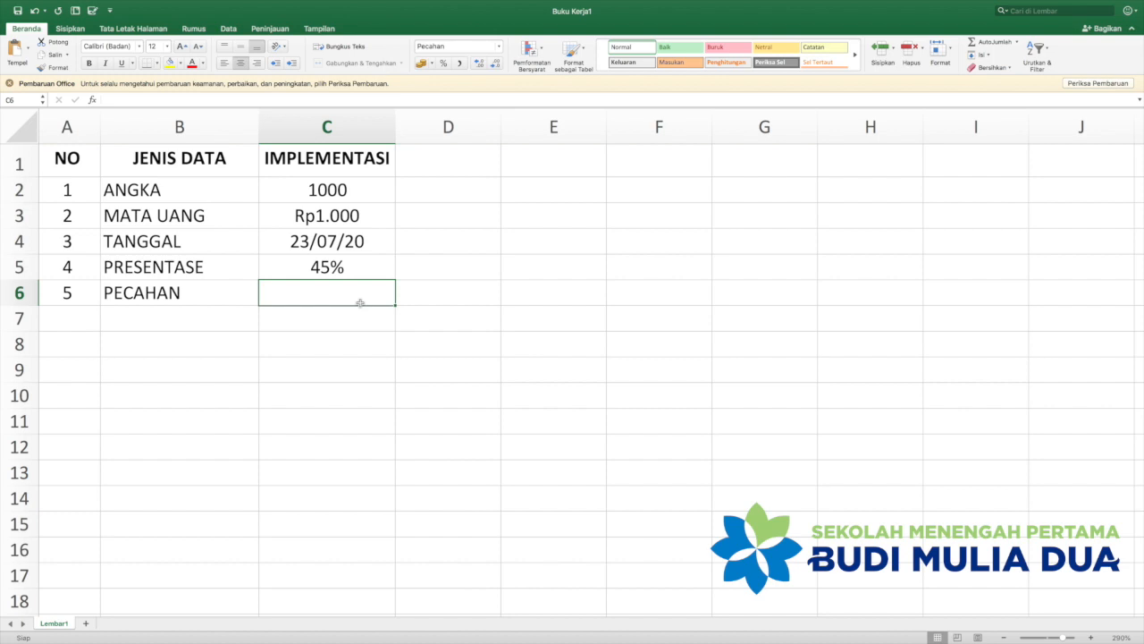
Enter 0,5 in cell C6 as the example for PECAHAN and replace it with 0,2.
{"action": "type", "text": "0"}
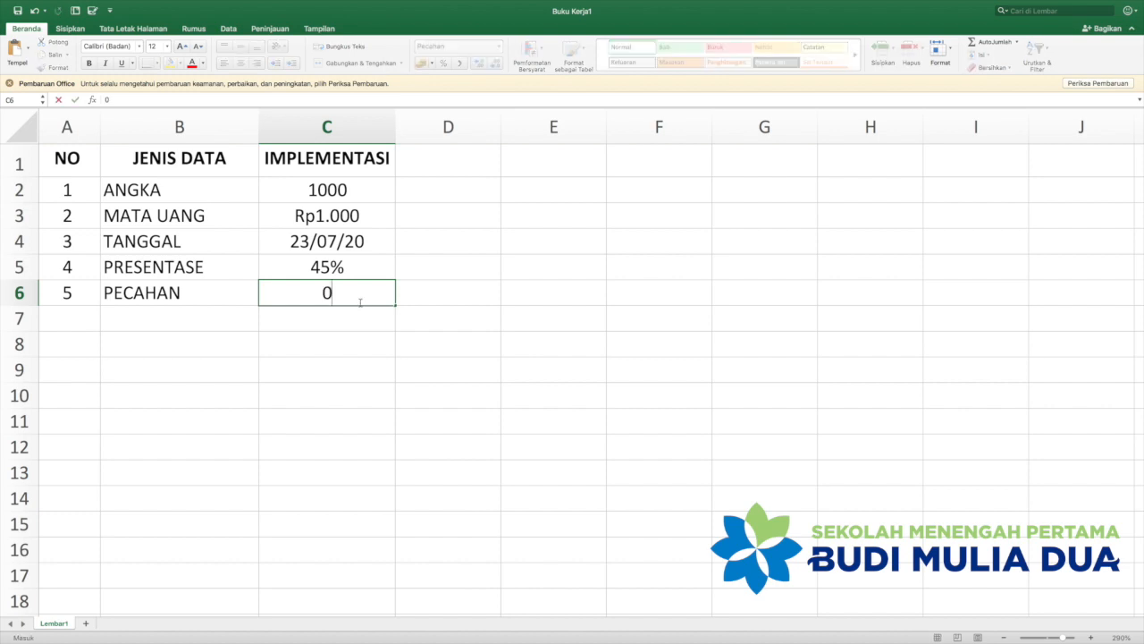
{"action": "type", "text": ",5"}
{"action": "key", "text": "Return"}
{"action": "left_click", "coordinate": [362, 295]}
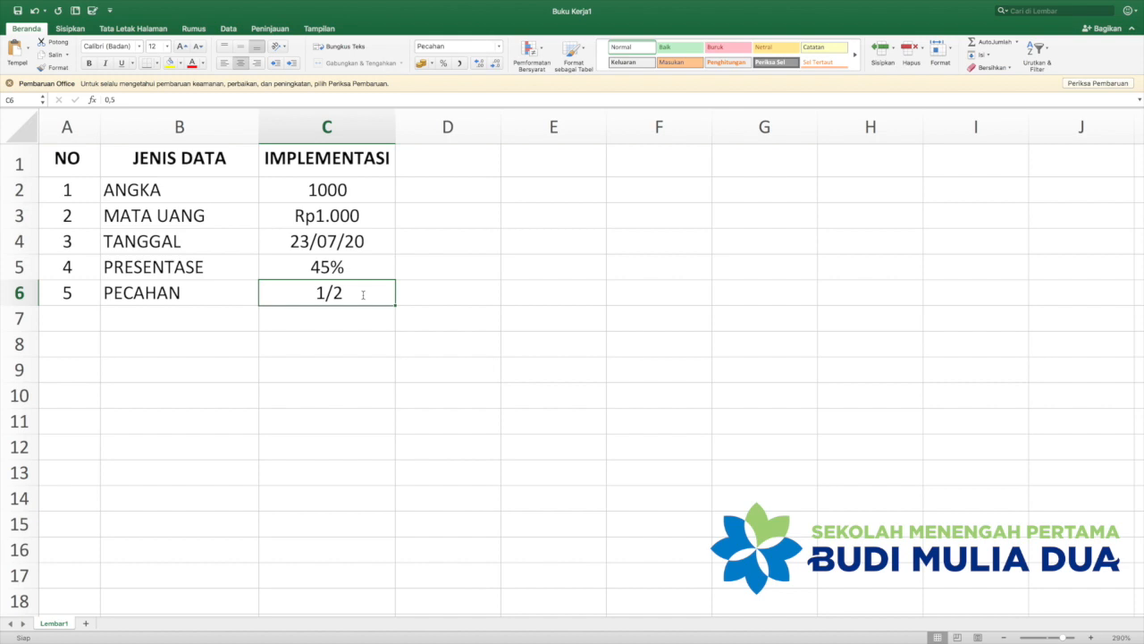
{"action": "type", "text": "0,2"}
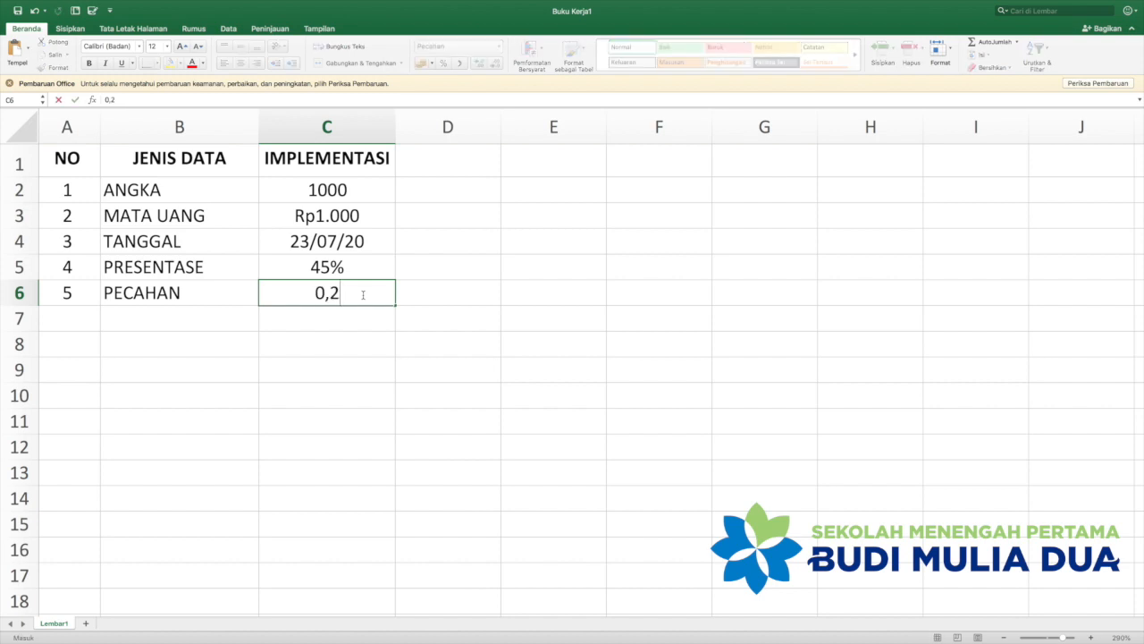
{"action": "key", "text": "Return"}
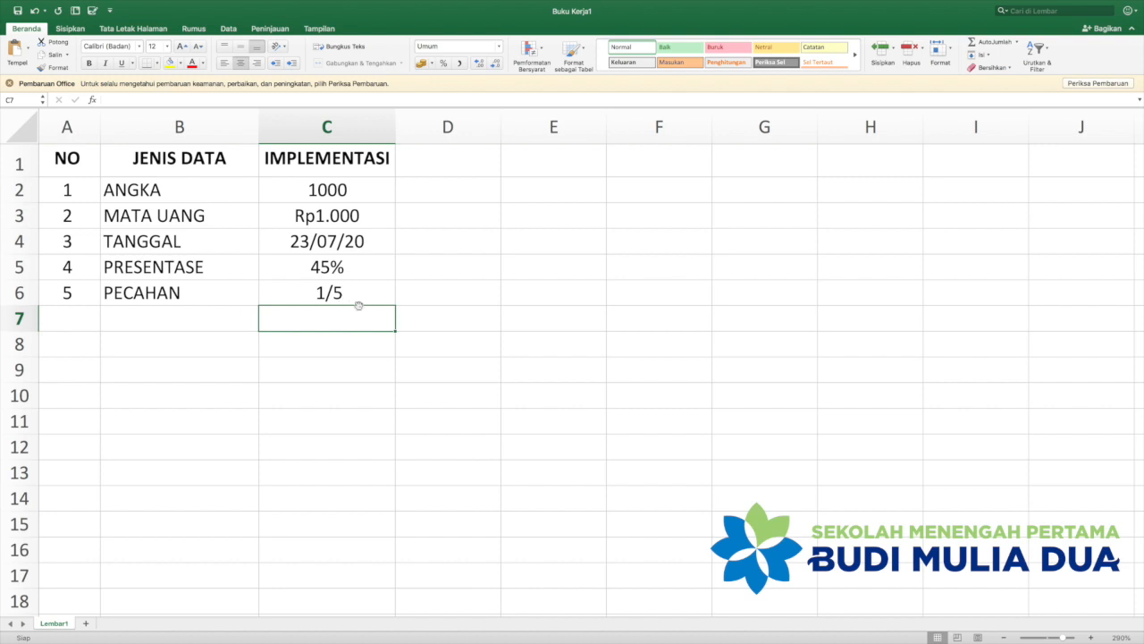
{"action": "left_click", "coordinate": [436, 268]}
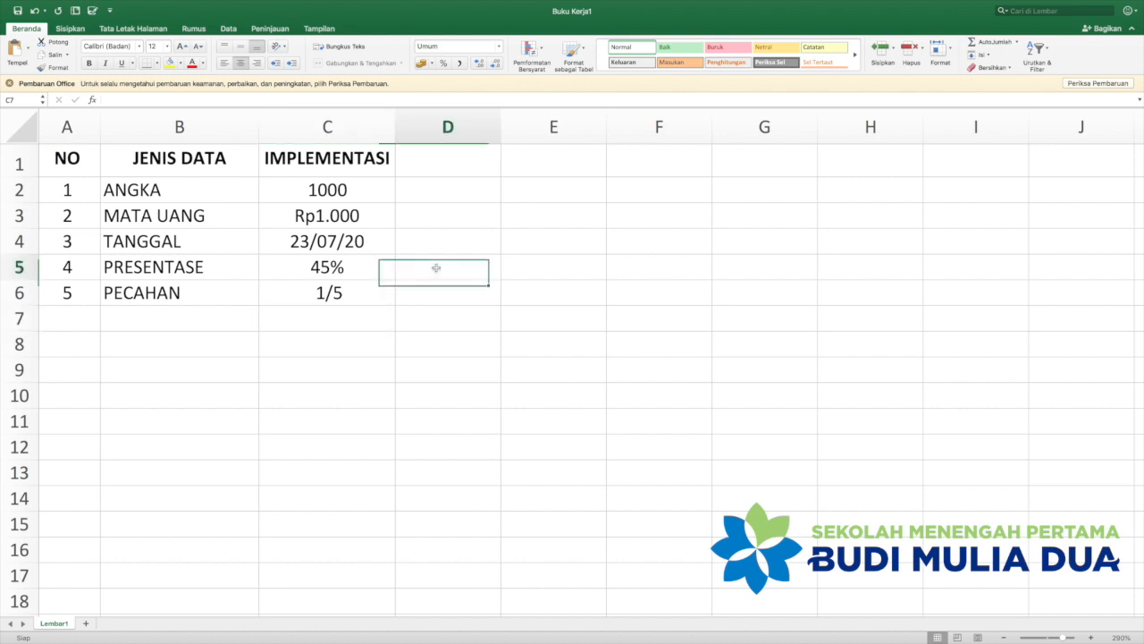
{"action": "left_click", "coordinate": [437, 197]}
{"action": "left_click", "coordinate": [434, 168]}
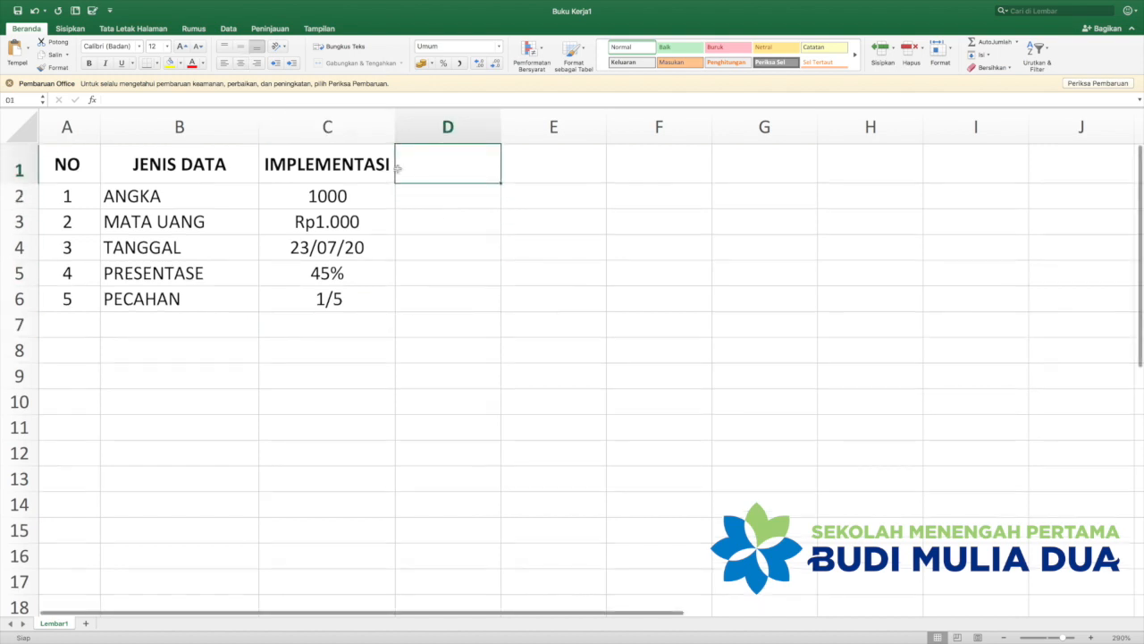